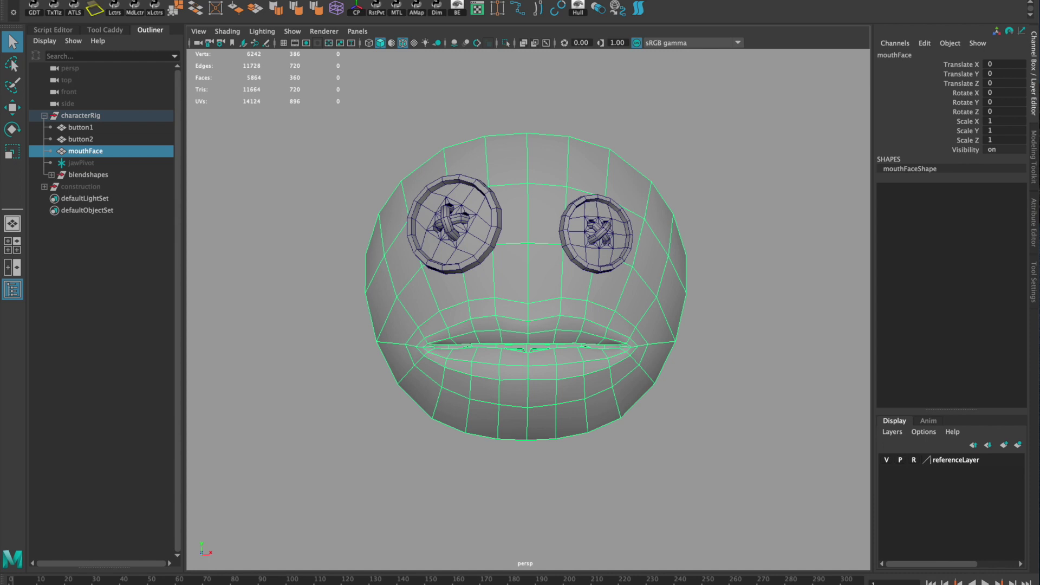
# - Pan and zoom over the face, then clear the selection
pyautogui.scroll(-4, 763, 392)
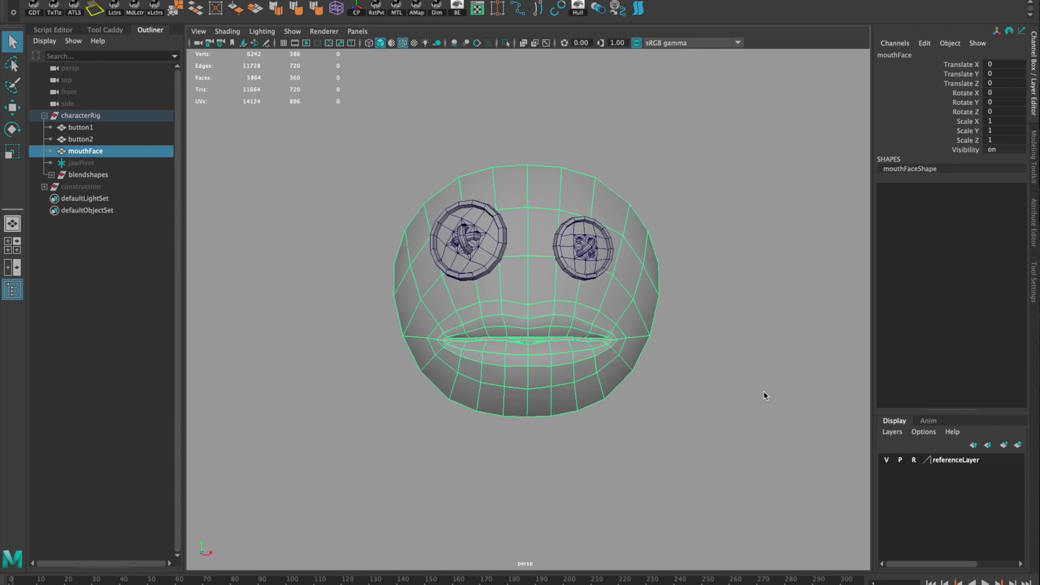
pyautogui.keyDown('alt'); pyautogui.moveTo(701, 280); pyautogui.dragTo(705, 302, button='middle'); pyautogui.keyUp('alt')
pyautogui.scroll(5, 705, 303)
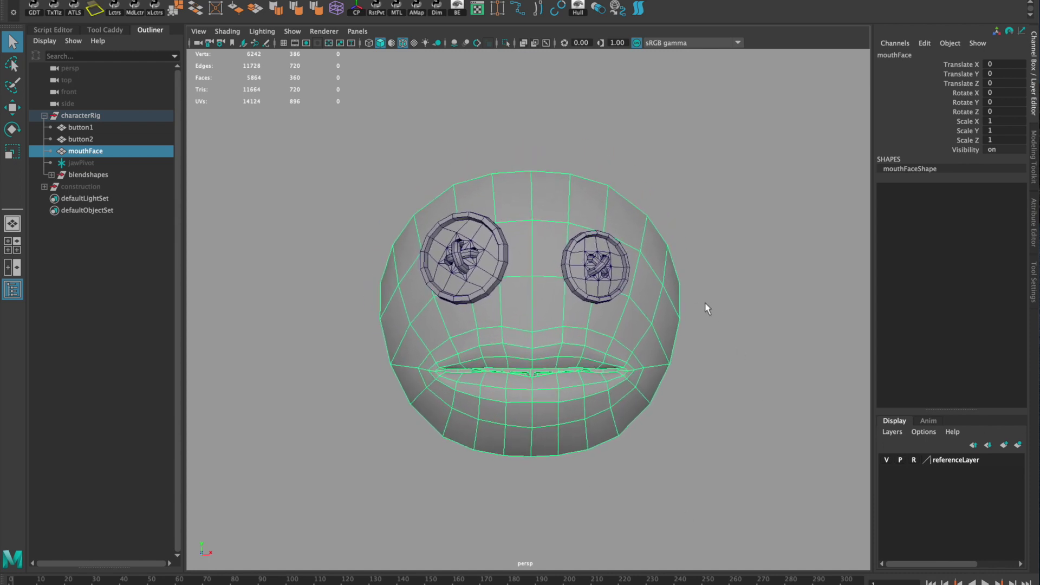
pyautogui.scroll(-8, 720, 297)
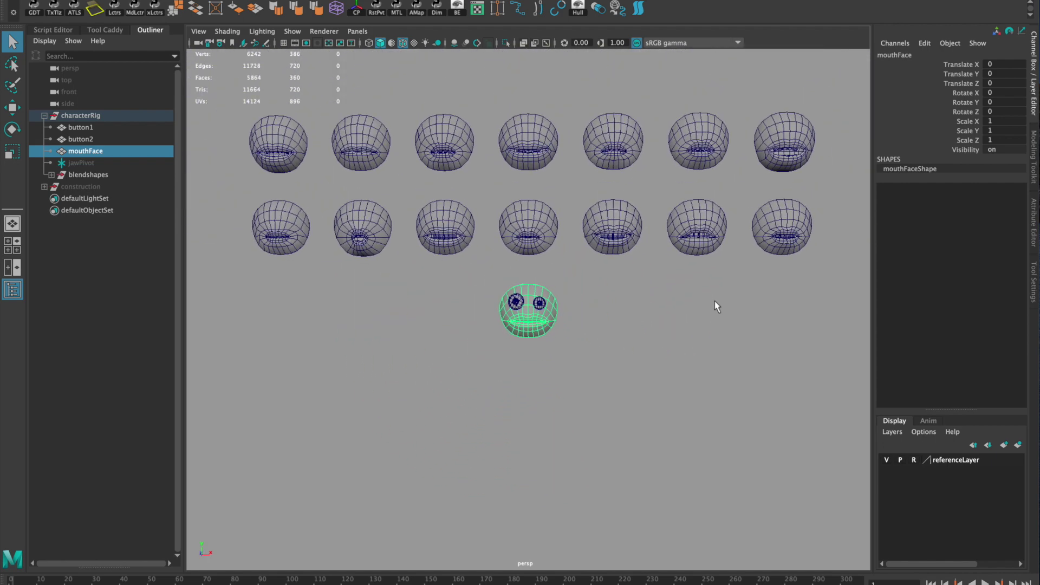
pyautogui.scroll(3, 720, 297)
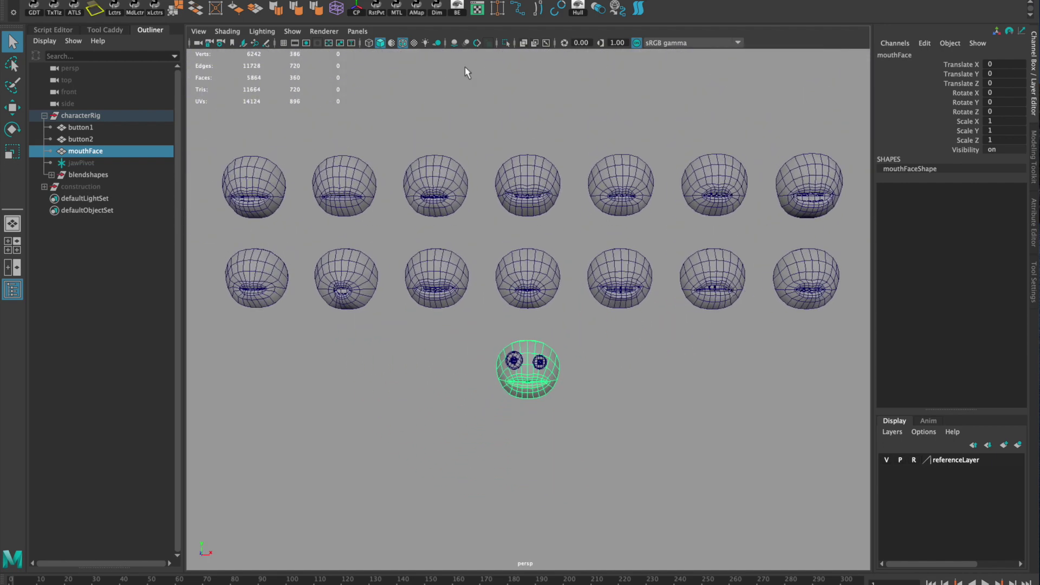
pyautogui.click(251, 142)
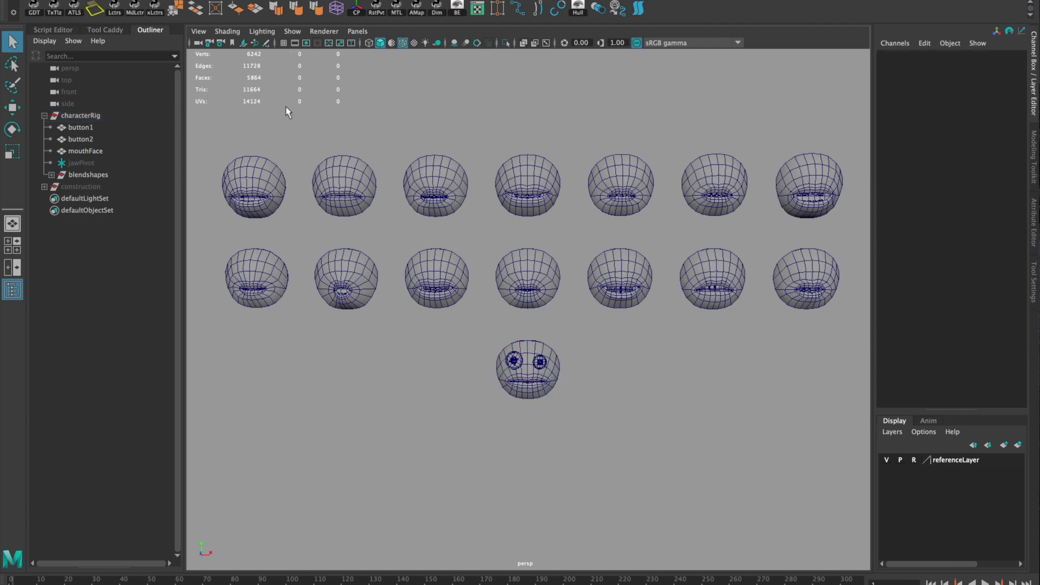
# - Frame all target heads, marquee-select the fourteen, and add mouthFace as the base mesh
pyautogui.click(350, 276)
pyautogui.press('f')
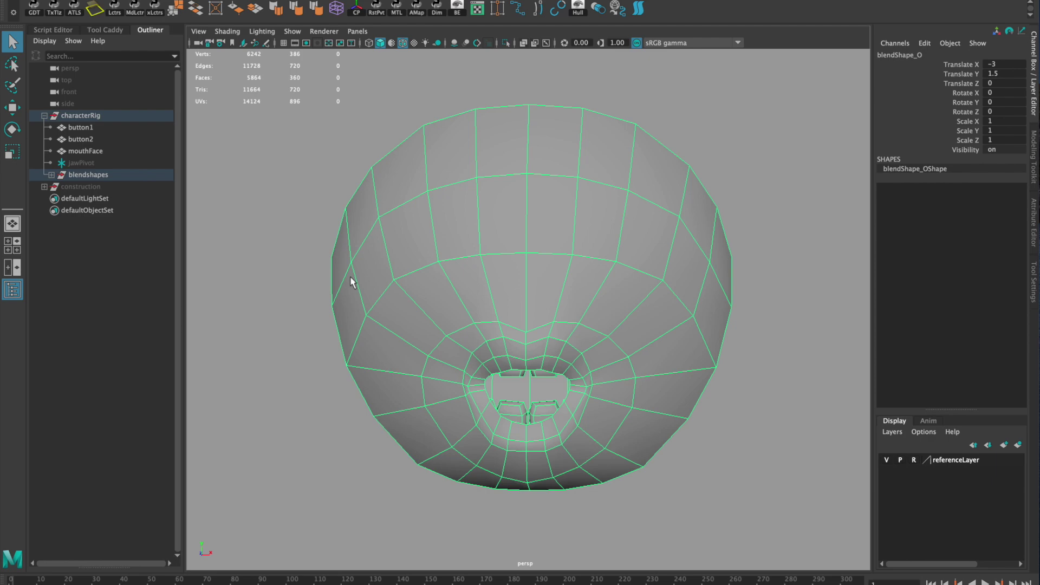
pyautogui.press('a')
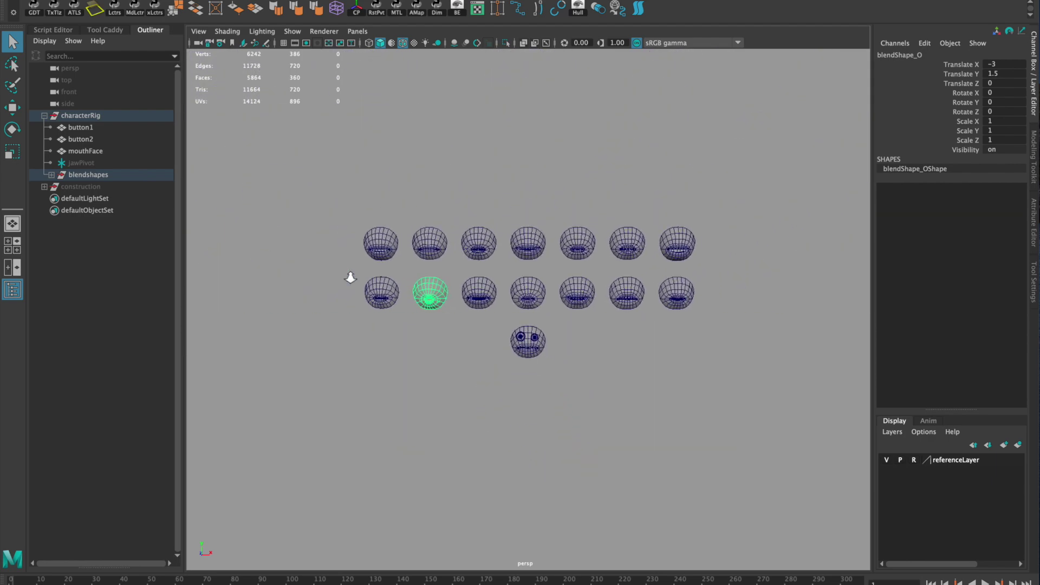
pyautogui.moveTo(230, 125); pyautogui.dragTo(845, 278)
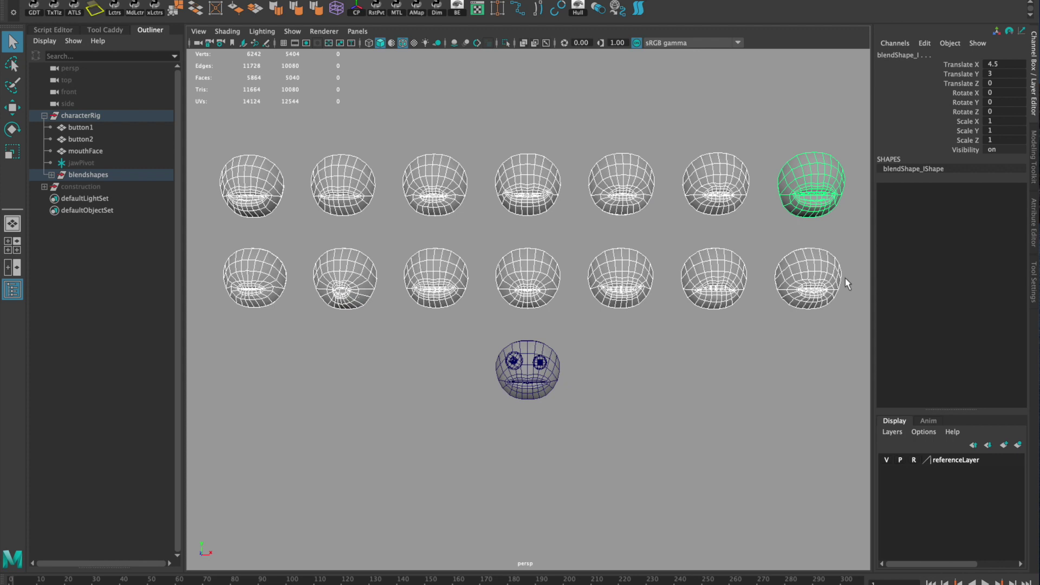
pyautogui.click(529, 347)
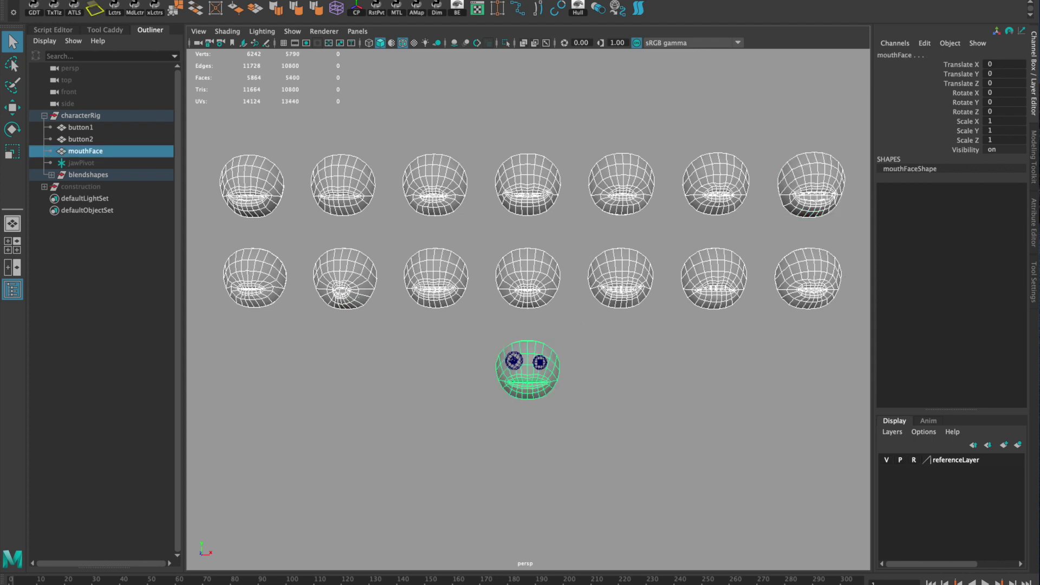
# - Create a blend shape on mouthFace from the fourteen target heads
pyautogui.click(312, 2)
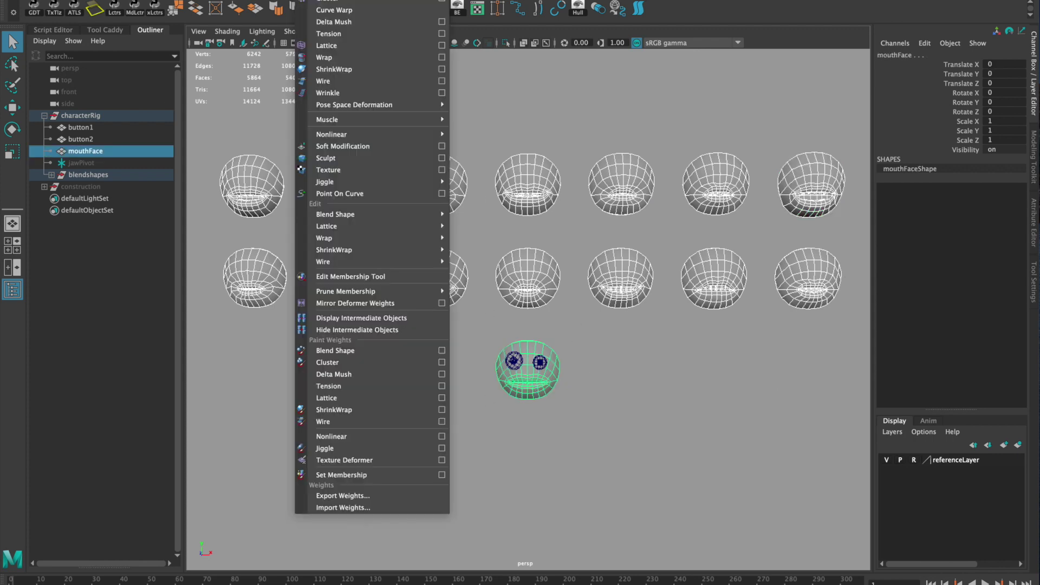
pyautogui.click(332, 2)
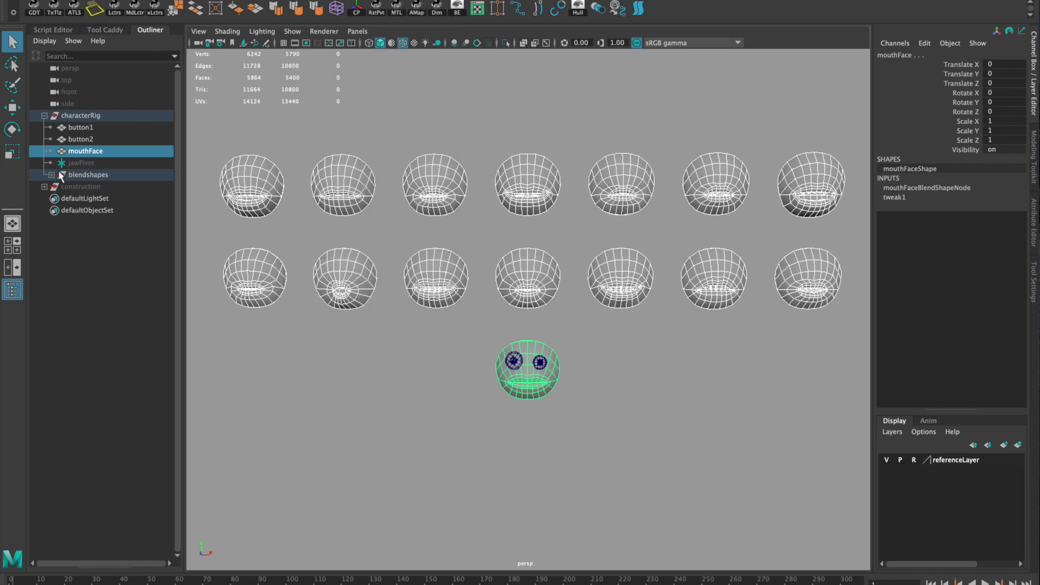
pyautogui.click(60, 173)
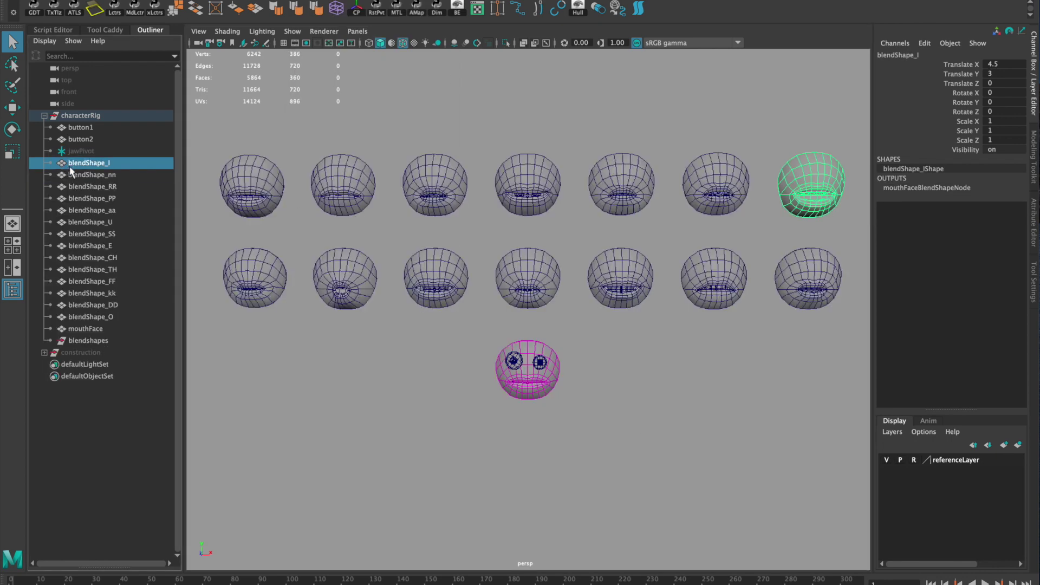
pyautogui.hotkey('ctrl', 'z')
# - Hide the blendshapes group of target heads
pyautogui.click(87, 223)
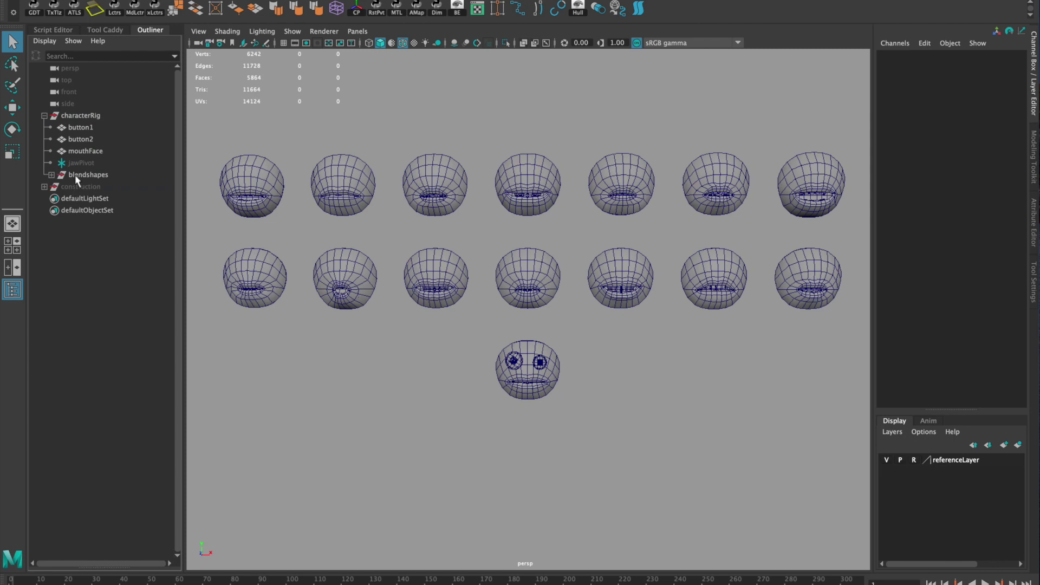
pyautogui.click(75, 175)
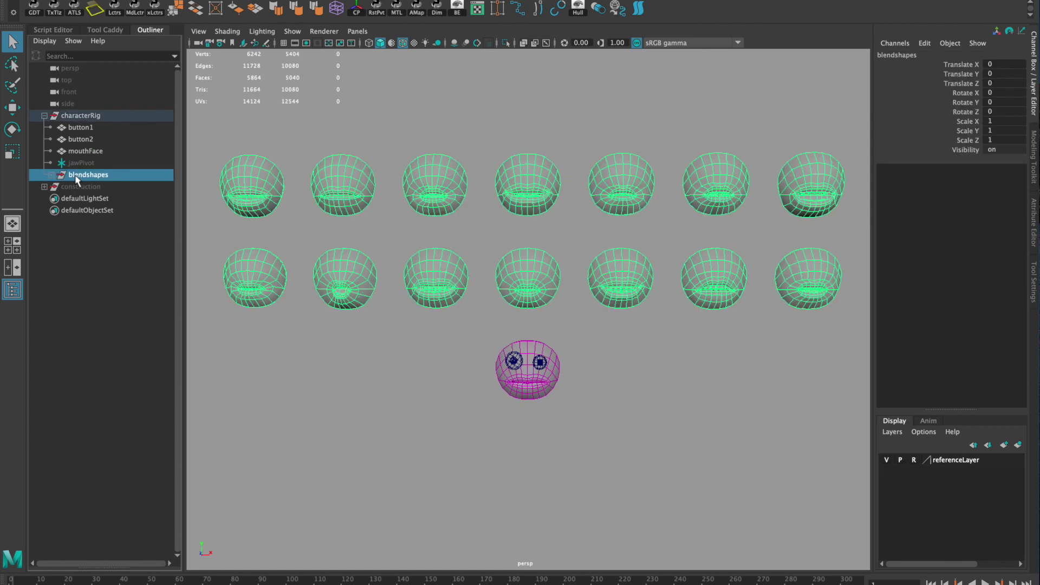
pyautogui.hotkey('ctrl', 'h')
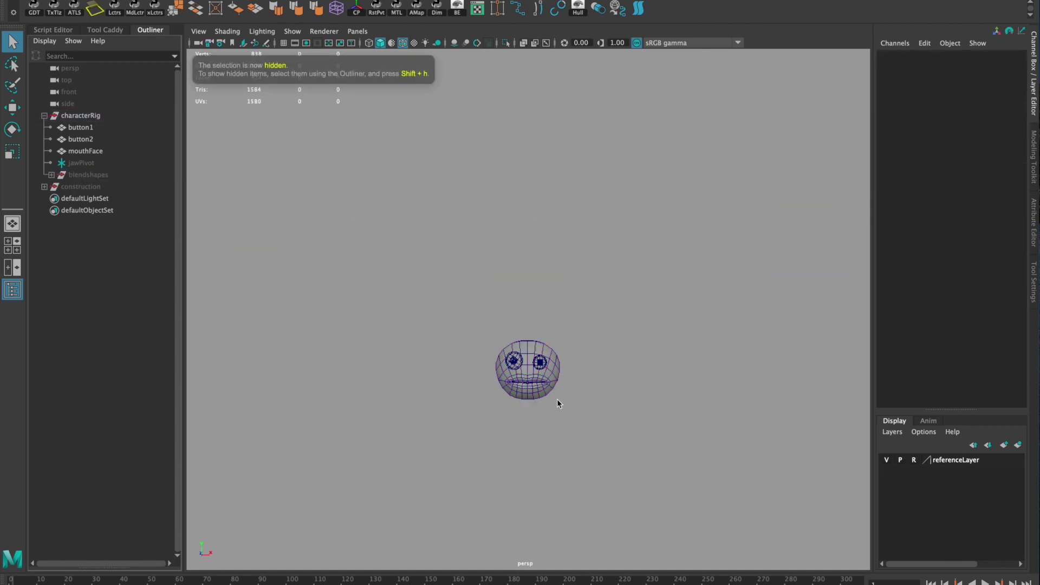
# - Test the mouthFace blend shape by setting blendShape_O to 0.1
pyautogui.click(552, 393)
pyautogui.press('f')
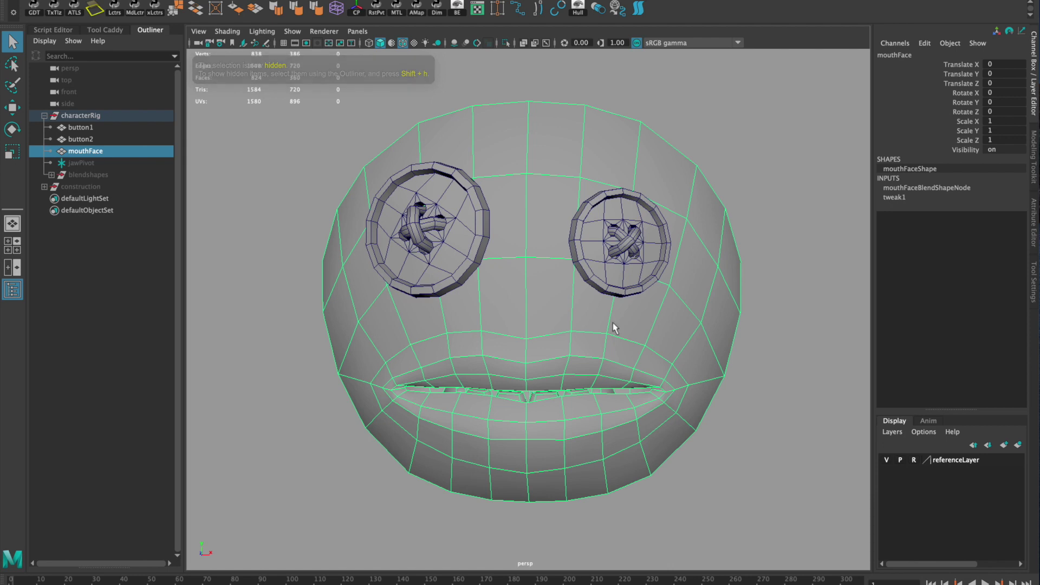
pyautogui.click(915, 188)
pyautogui.click(963, 207)
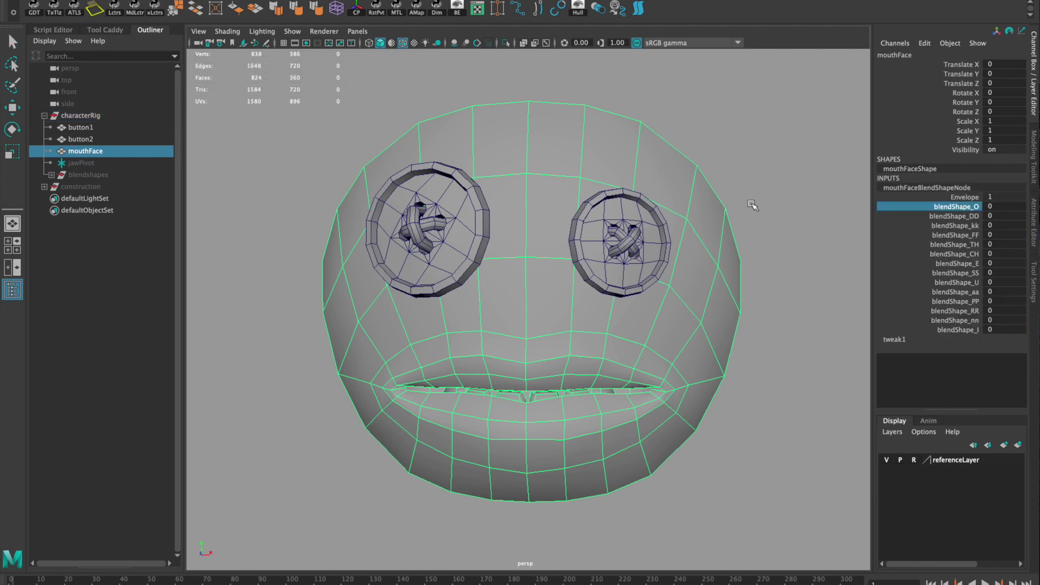
pyautogui.moveTo(748, 203)
pyautogui.mouseDown(button='middle')
pyautogui.moveTo(778, 202)
pyautogui.moveTo(729, 200)
pyautogui.moveTo(786, 202)
pyautogui.moveTo(734, 201)
pyautogui.mouseUp(button='middle')
pyautogui.click(260, 147)
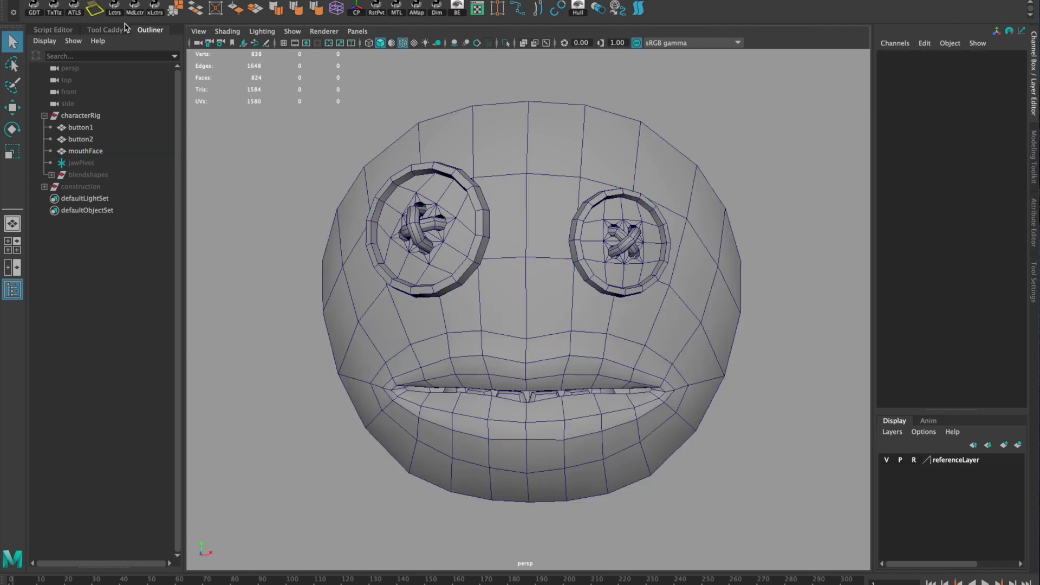
# - Launch the Automated Lipsync Tool and move its window to the upper left
pyautogui.click(74, 8)
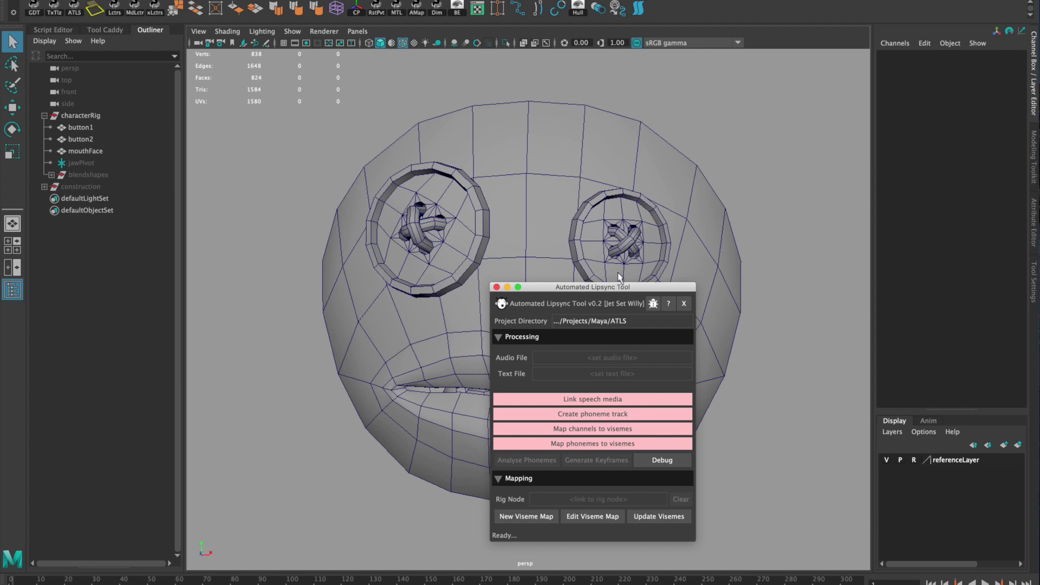
pyautogui.moveTo(628, 288); pyautogui.dragTo(230, 86)
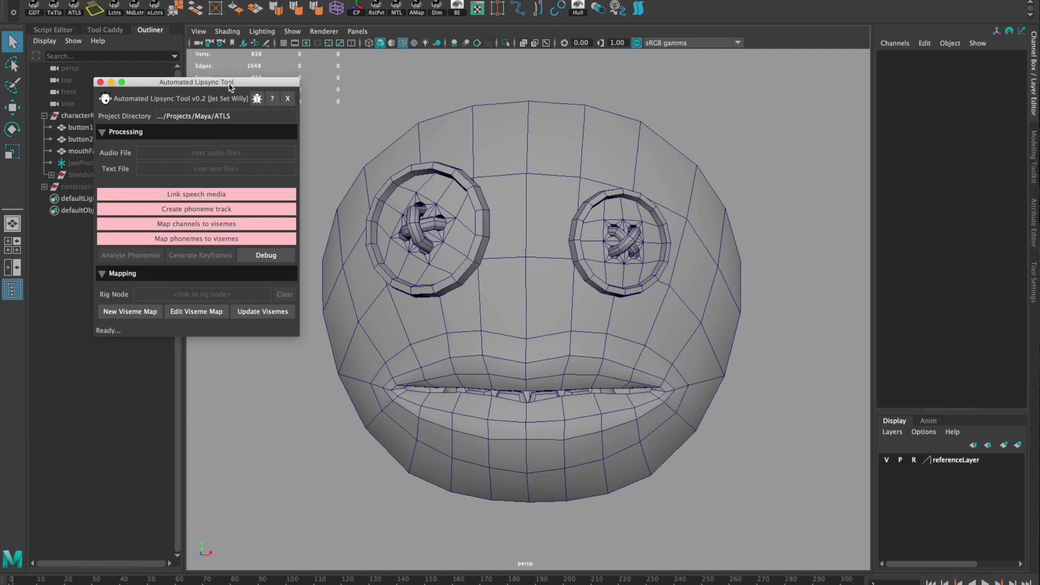
pyautogui.moveTo(230, 87)
pyautogui.mouseDown()
pyautogui.moveTo(185, 66)
pyautogui.moveTo(228, 78)
pyautogui.mouseUp()
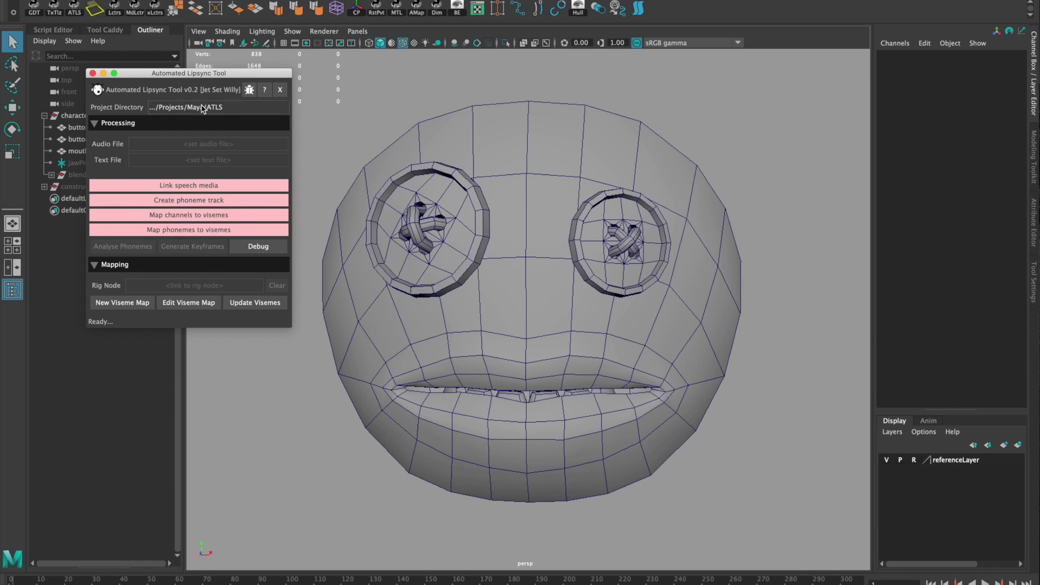
# - Load Audio/With Tenure.mp3 as the lipsync tool's audio file
pyautogui.click(213, 147)
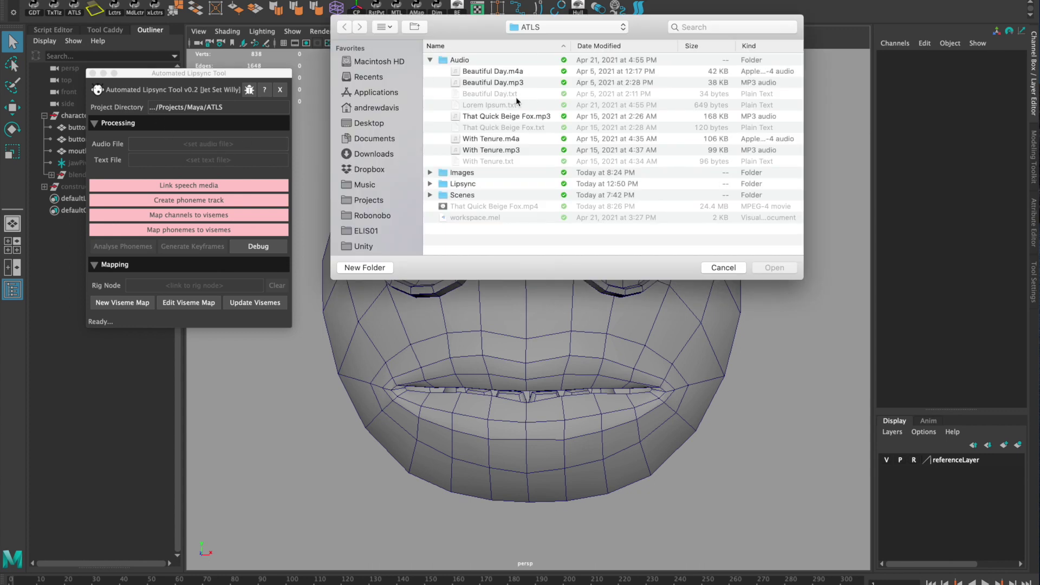
pyautogui.click(482, 150)
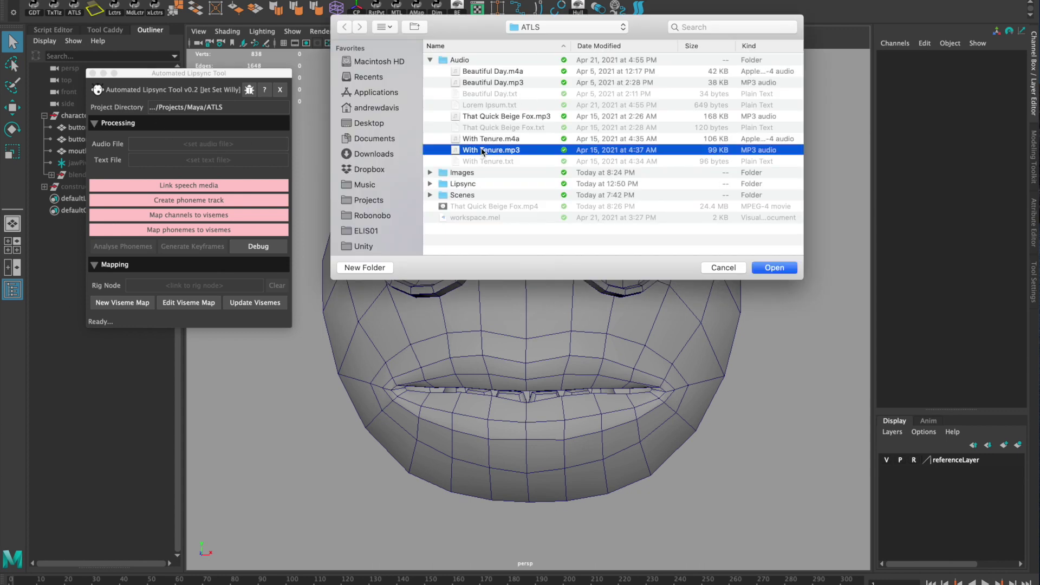
pyautogui.click(773, 268)
pyautogui.press('super+Tab')
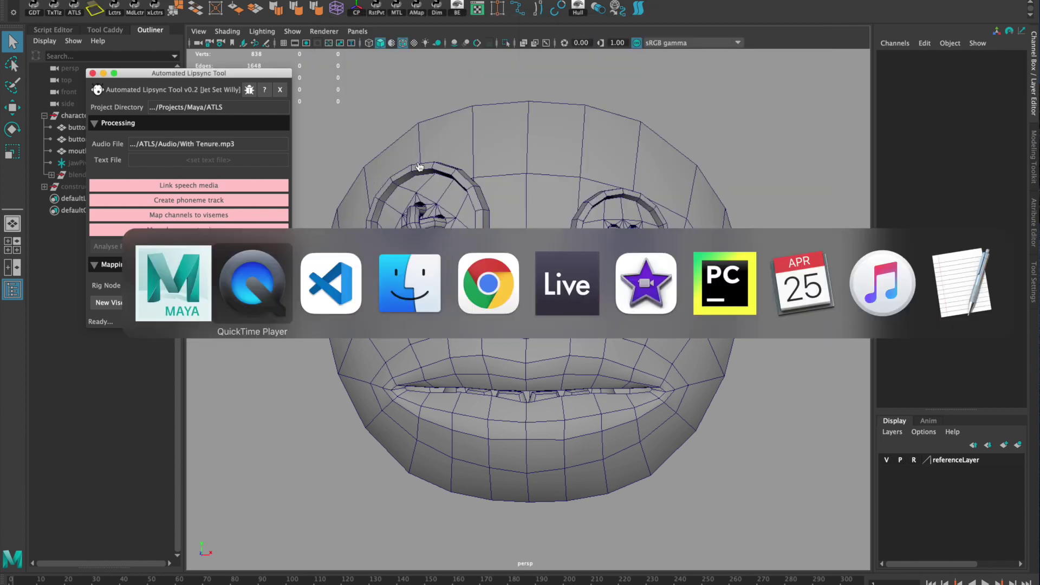
# - Preview the With Tenure.mp3 audio in Quick Look, then close it
pyautogui.click(423, 277)
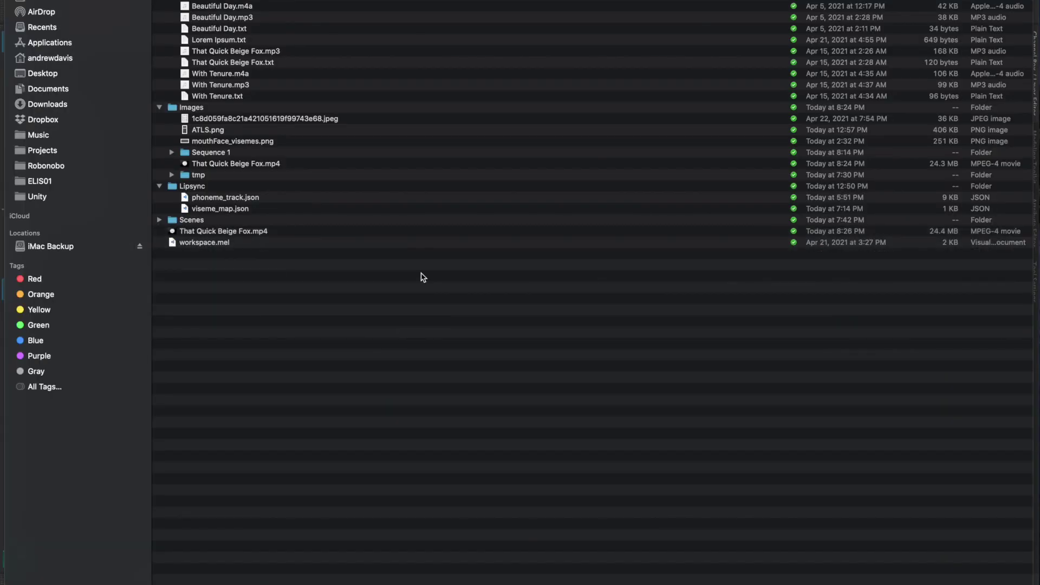
pyautogui.click(210, 87)
pyautogui.press('space')
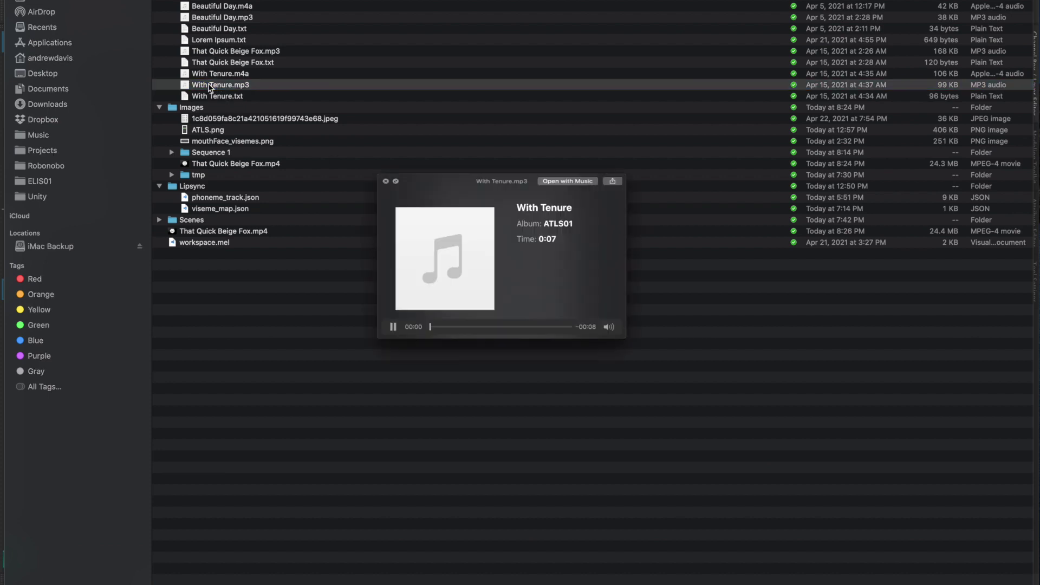
pyautogui.moveTo(695, 374)
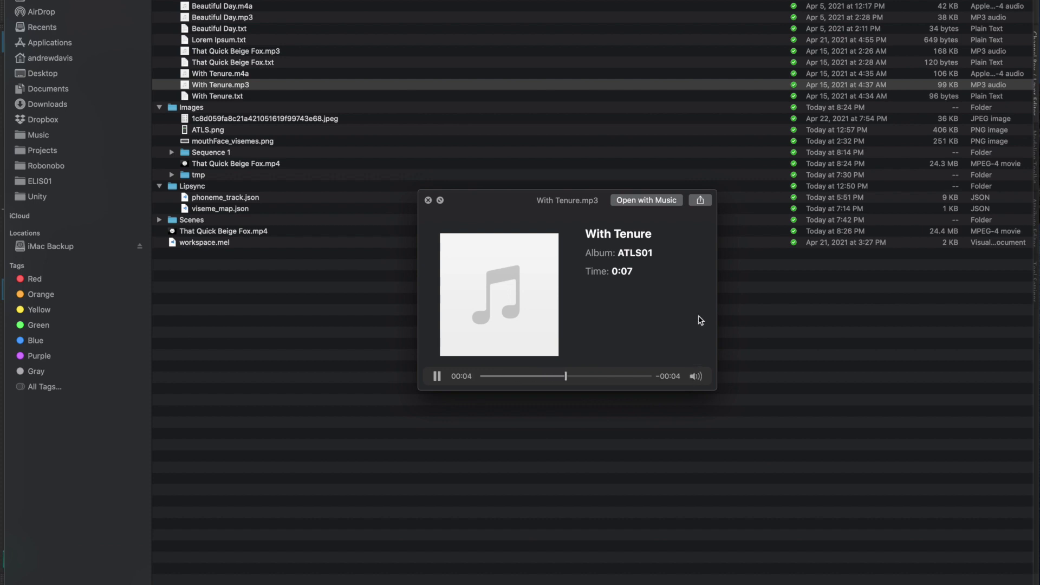
pyautogui.click(429, 200)
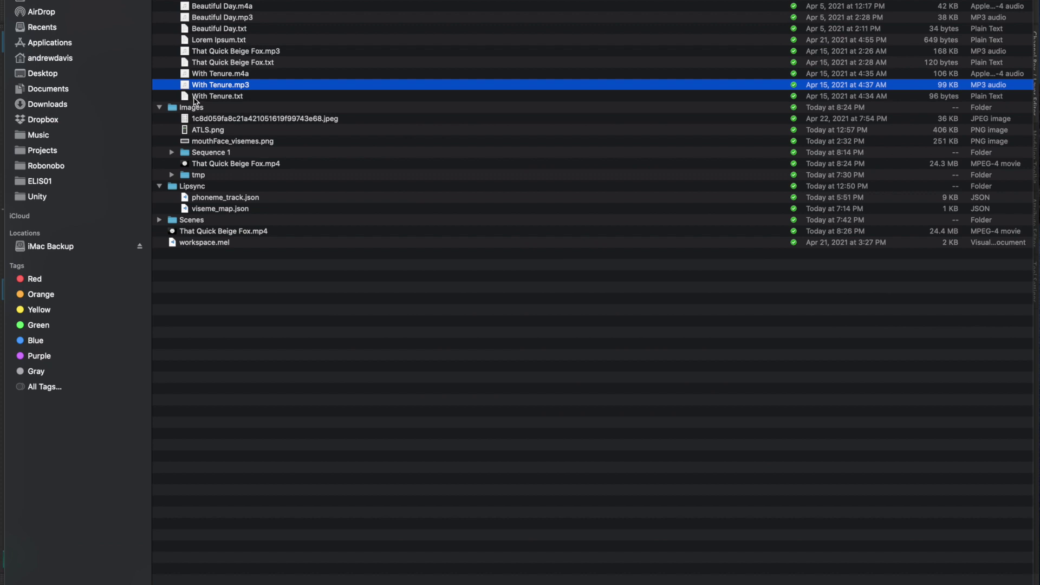
# - Preview the With Tenure.txt transcript, close it, and return to Maya
pyautogui.click(195, 97)
pyautogui.press('space')
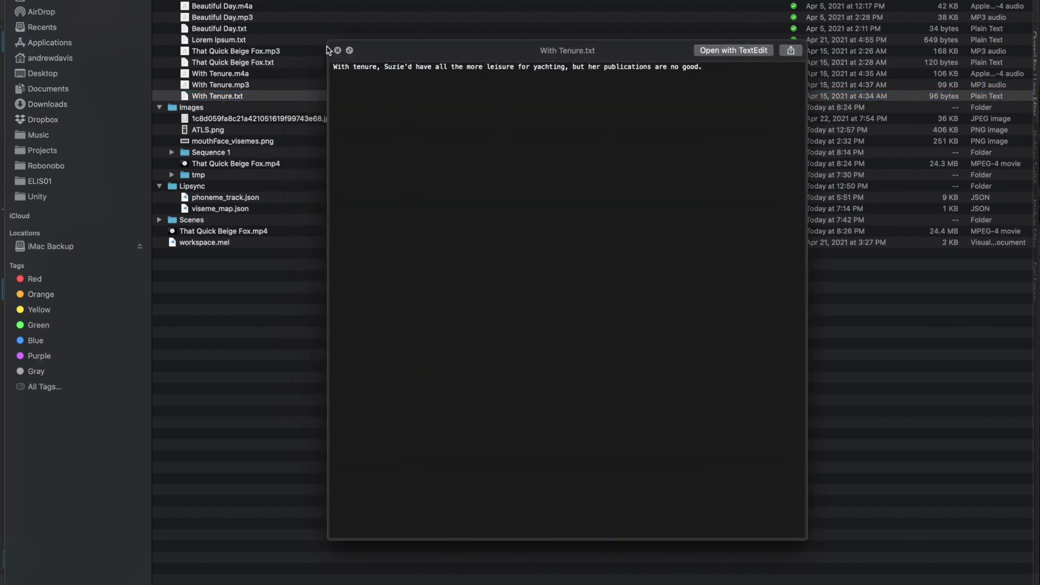
pyautogui.moveTo(328, 48); pyautogui.dragTo(332, 269)
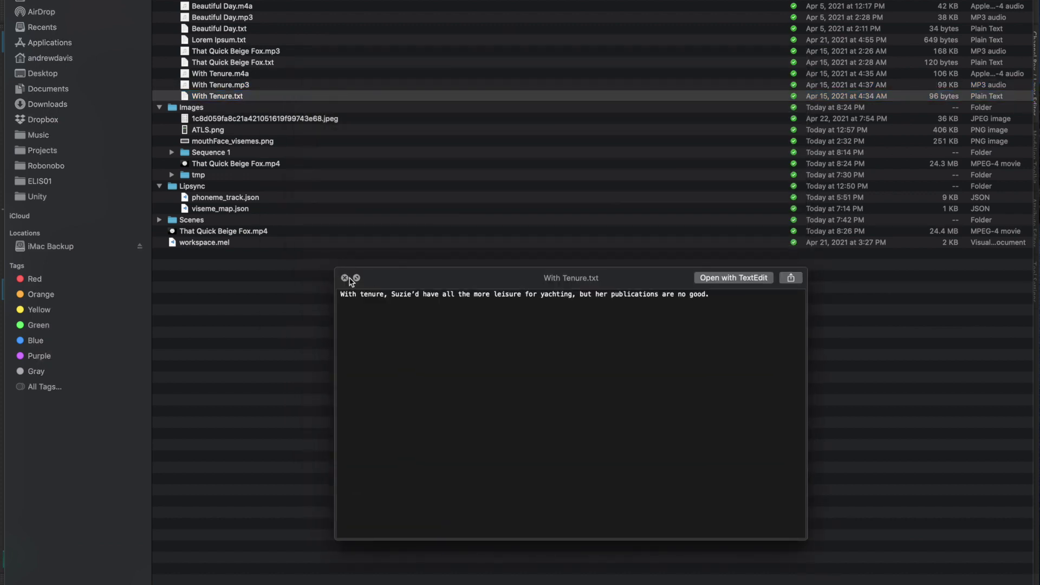
pyautogui.click(344, 278)
pyautogui.press('super+Tab')
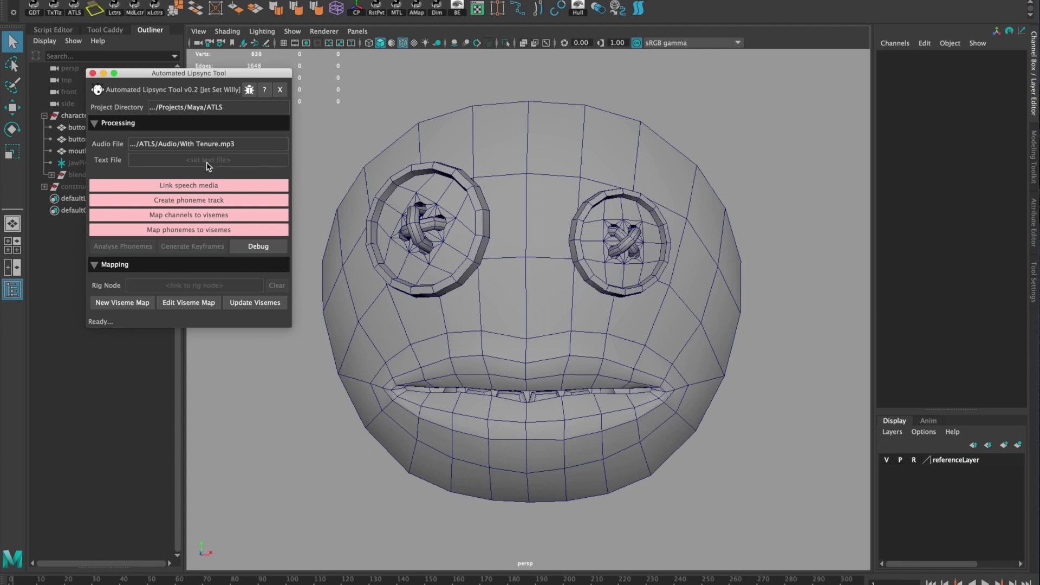
# - Set the lipsync tool's Text File to Audio/With Tenure.txt, linking the speech media
pyautogui.click(209, 165)
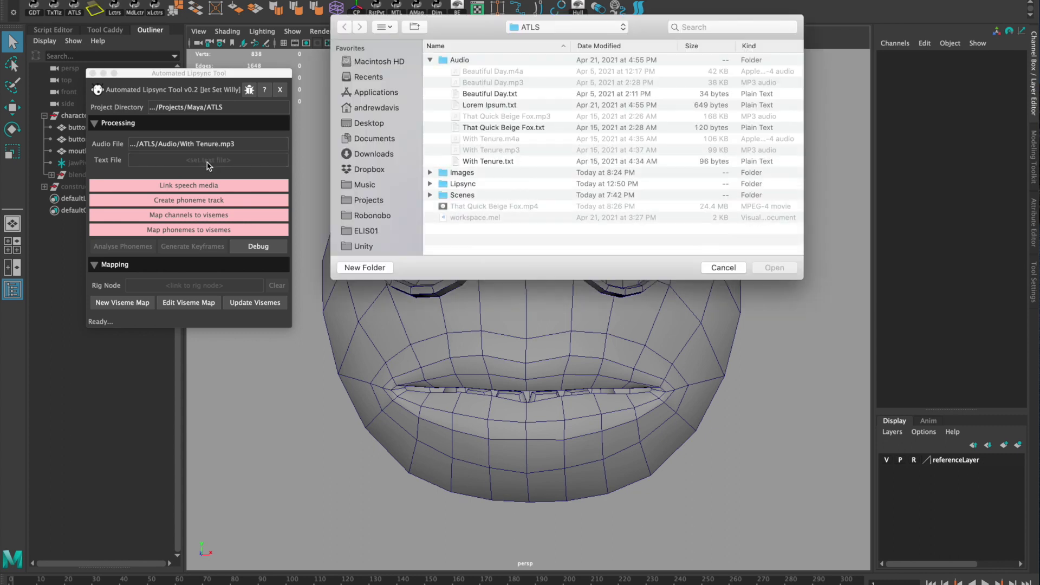
pyautogui.click(482, 161)
pyautogui.click(781, 272)
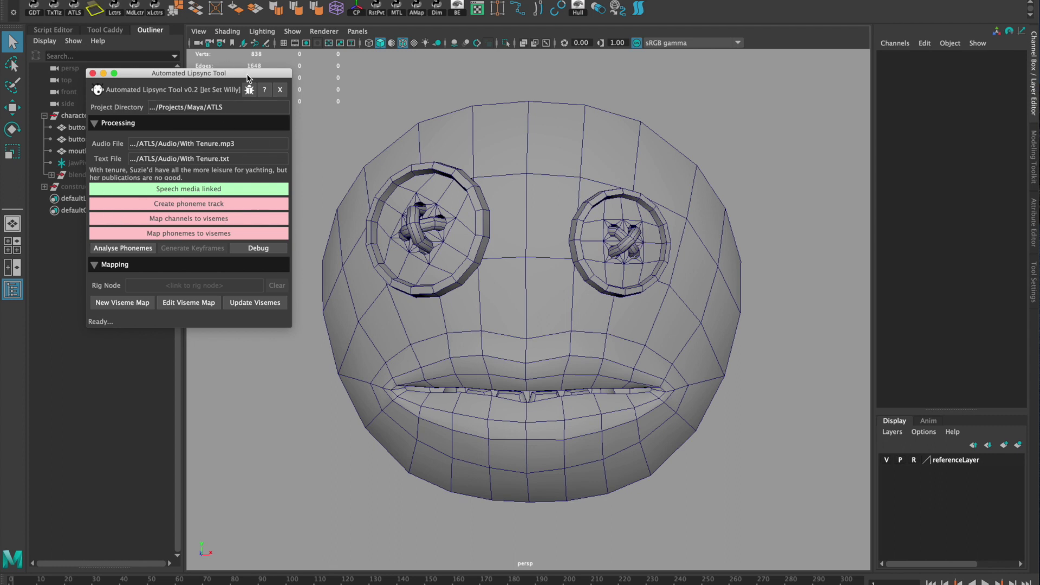
pyautogui.moveTo(247, 78); pyautogui.dragTo(271, 163)
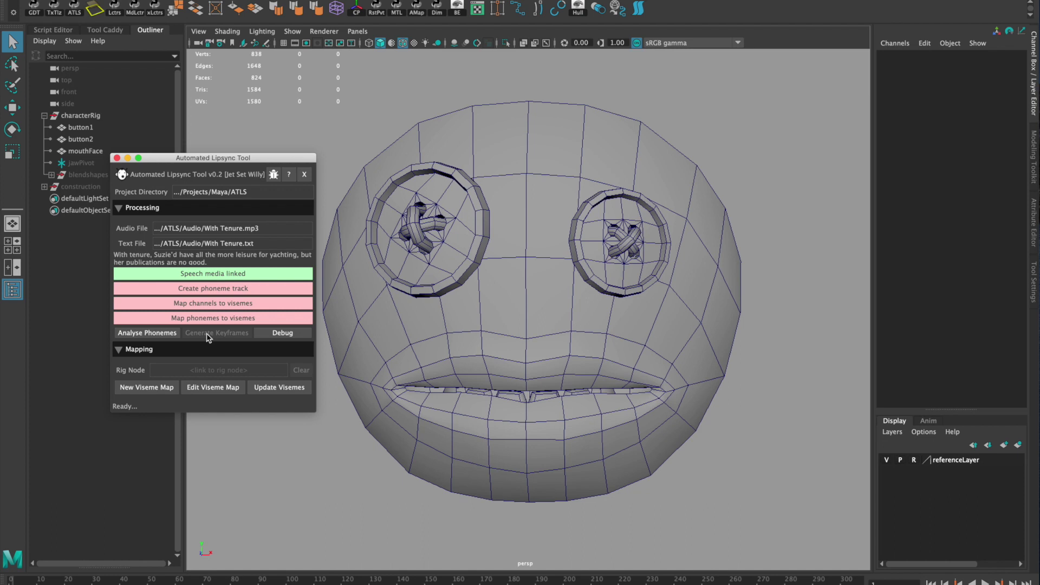
# - Run Analyse Phonemes to create the phoneme track phoneme_track.json
pyautogui.click(144, 337)
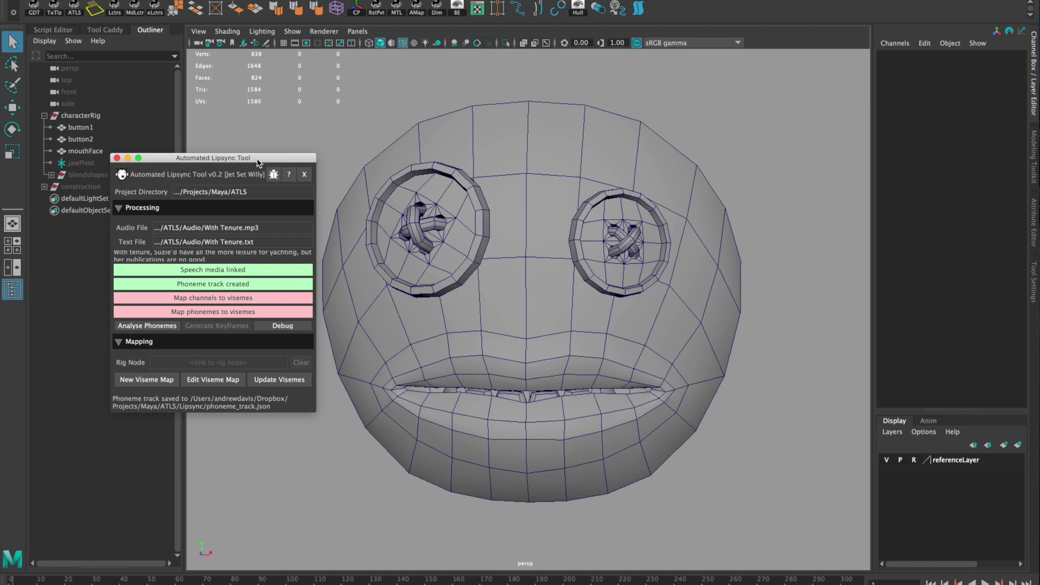
pyautogui.moveTo(258, 159); pyautogui.dragTo(249, 74)
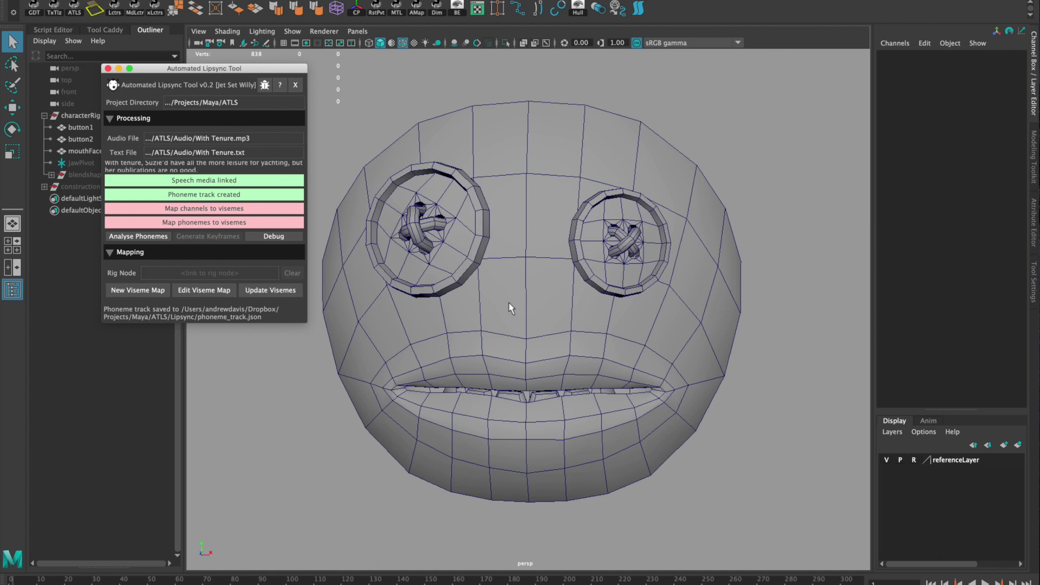
pyautogui.click(516, 320)
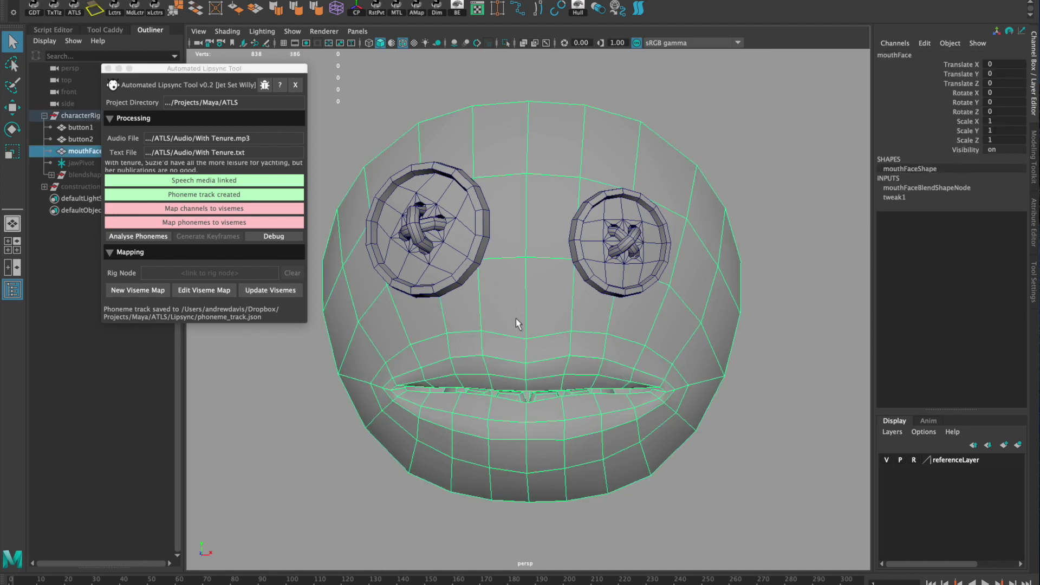
# - Set mouthFace as the lipsync rig node and create a new viseme map
pyautogui.click(204, 277)
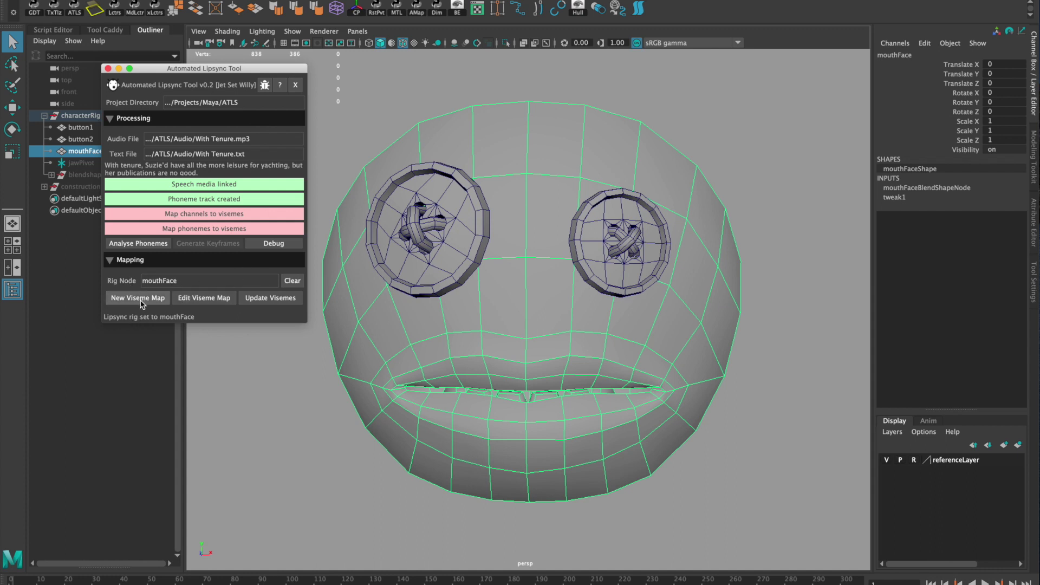
pyautogui.click(140, 299)
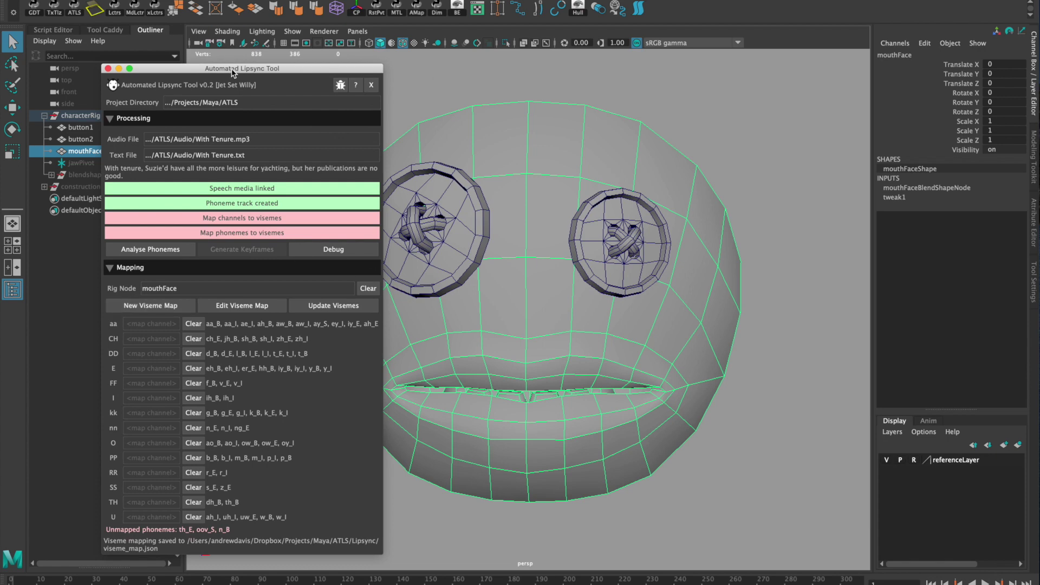
pyautogui.moveTo(230, 68); pyautogui.dragTo(210, 48)
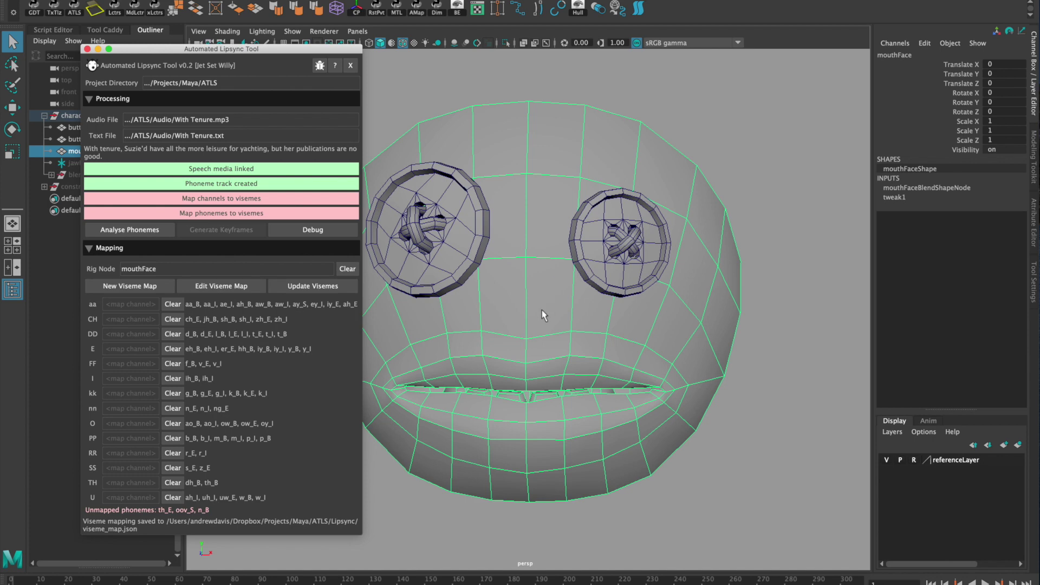
# - Map blendShape_aa, CH, DD, E and FF to their matching visemes
pyautogui.click(135, 306)
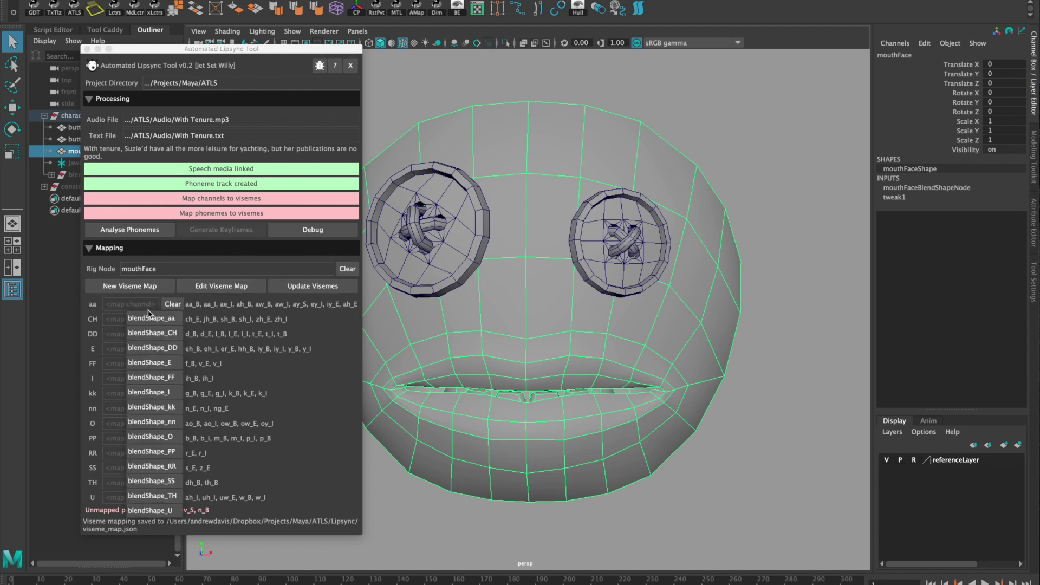
pyautogui.click(149, 318)
pyautogui.click(142, 320)
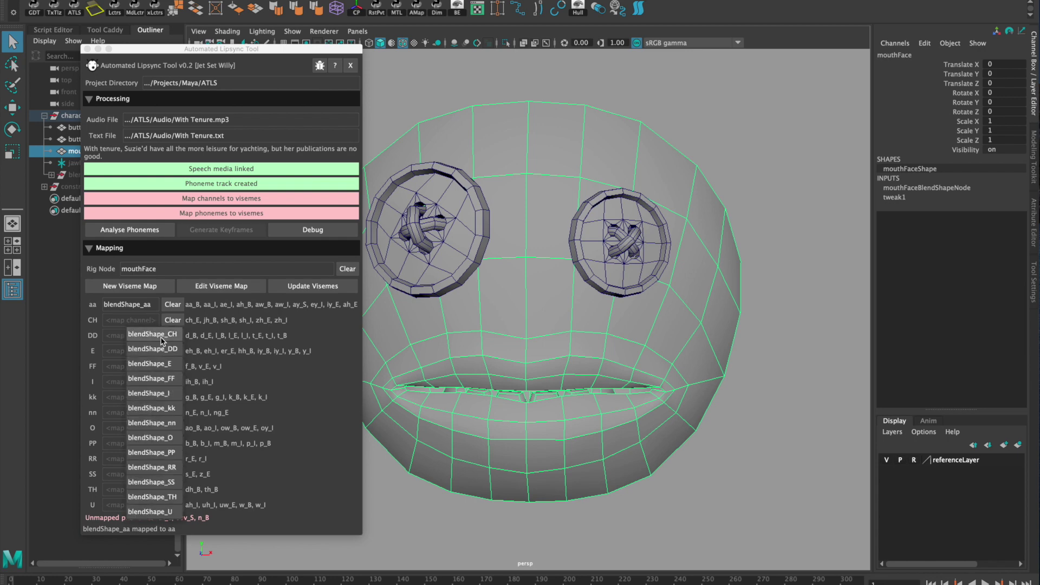
pyautogui.click(159, 337)
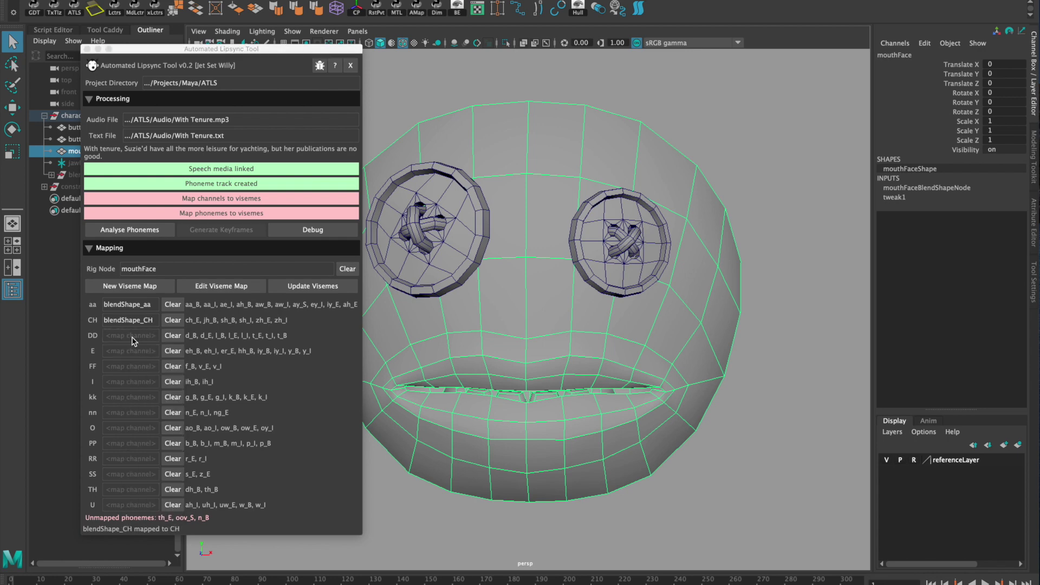
pyautogui.click(134, 341)
pyautogui.click(142, 353)
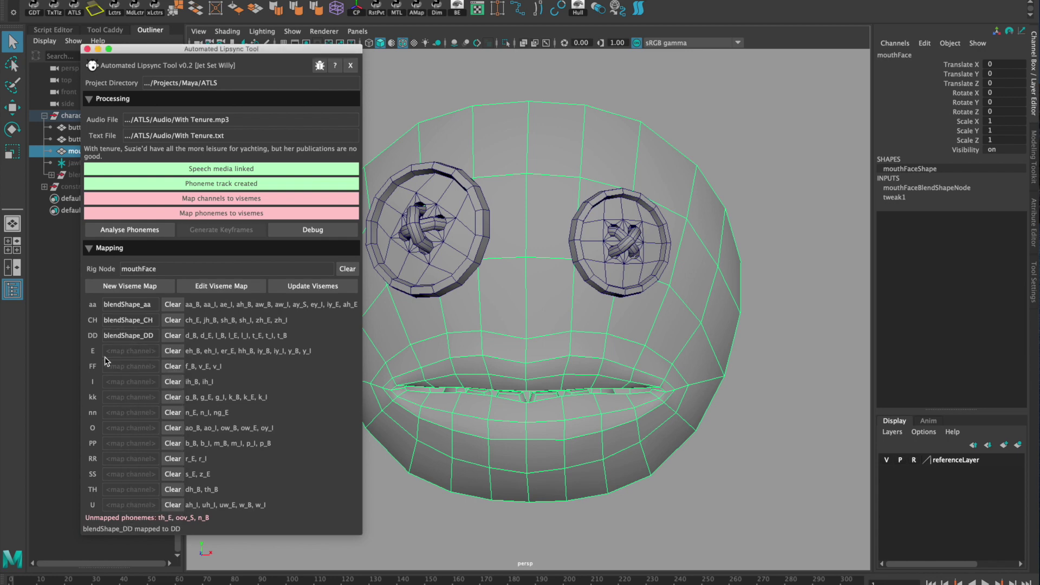
pyautogui.click(111, 353)
pyautogui.click(144, 366)
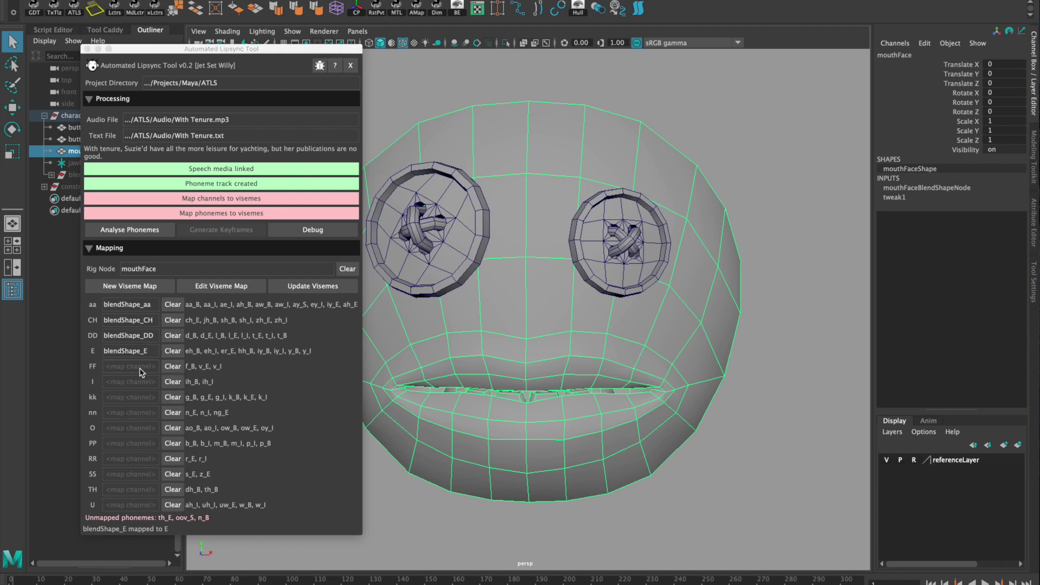
pyautogui.click(141, 367)
pyautogui.click(155, 383)
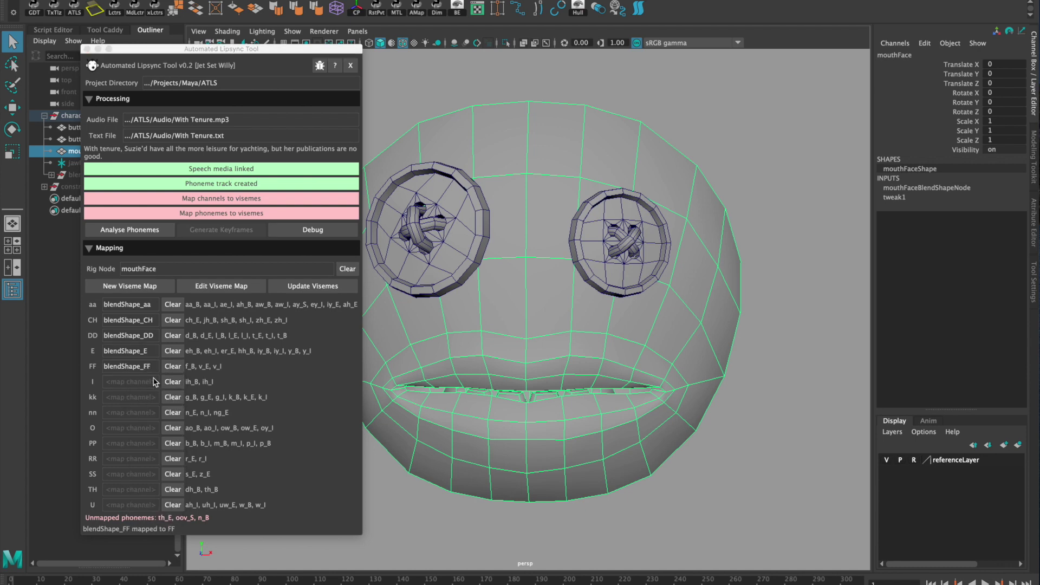
# - Map blendShape_I, kk, nn, O and PP to their matching visemes
pyautogui.click(114, 383)
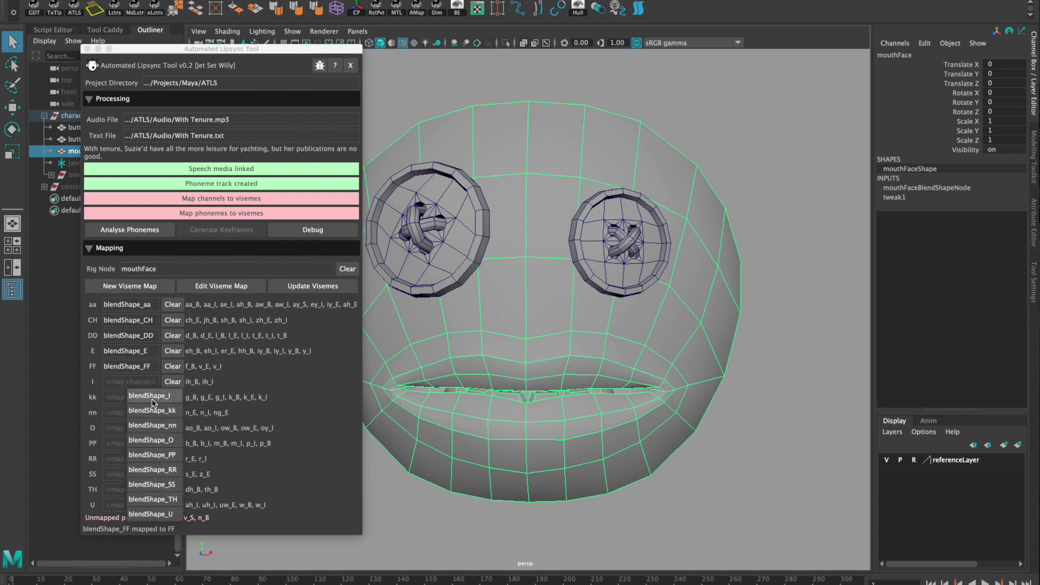
pyautogui.click(151, 400)
pyautogui.click(143, 400)
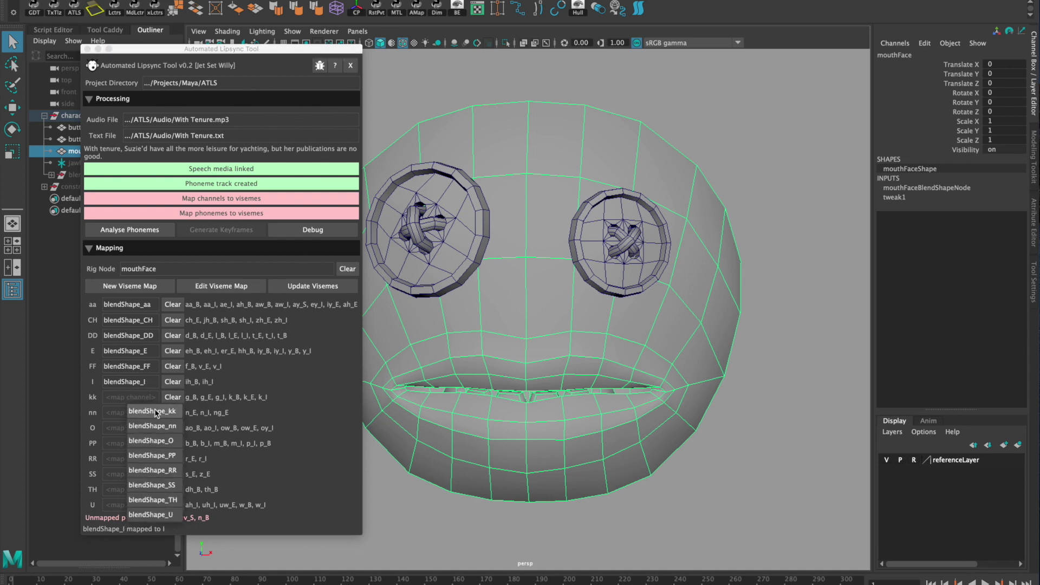
pyautogui.click(155, 413)
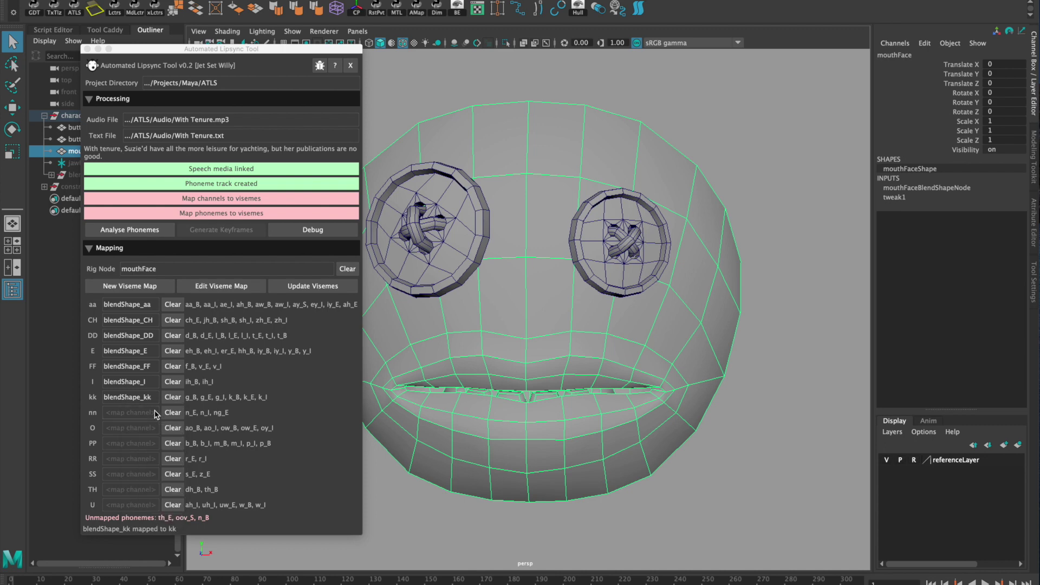
pyautogui.click(134, 413)
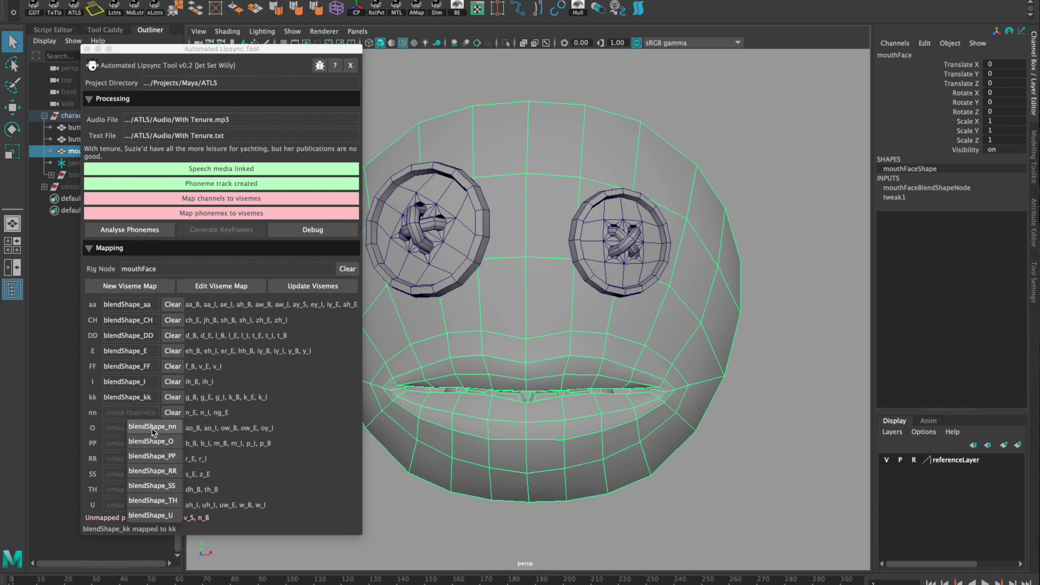
pyautogui.click(153, 427)
pyautogui.click(135, 428)
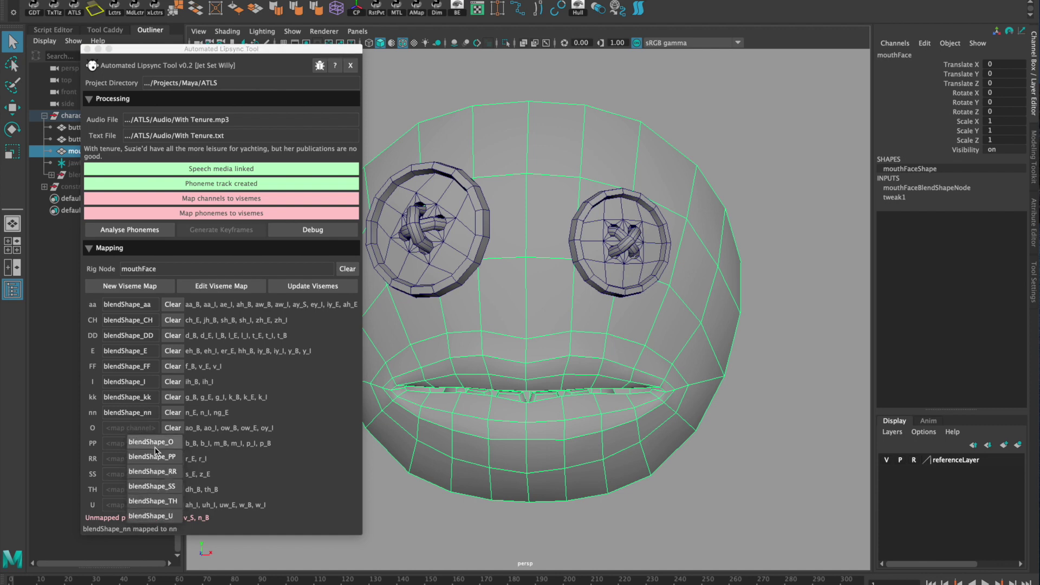
pyautogui.click(144, 443)
pyautogui.click(146, 451)
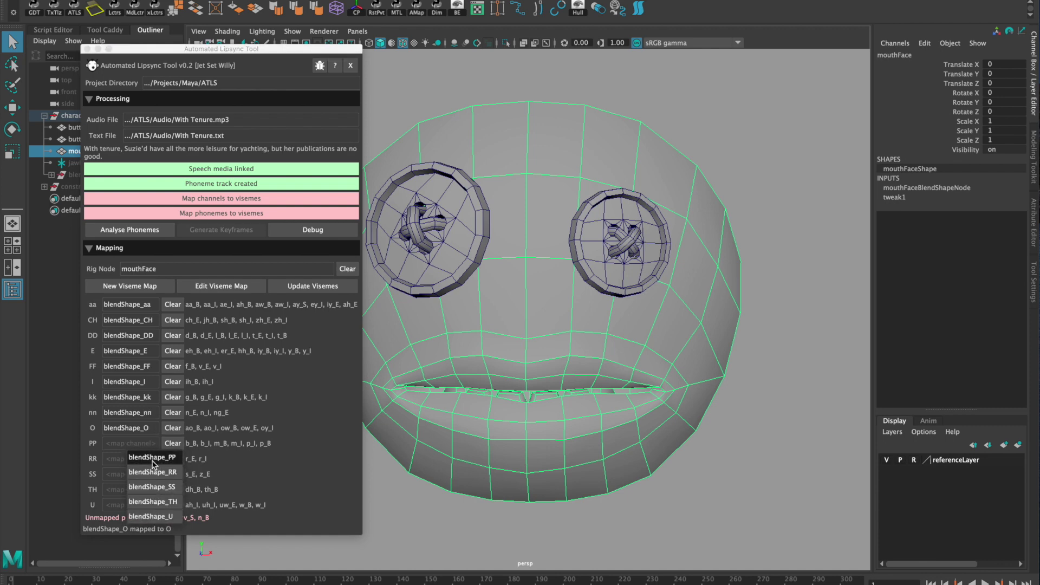
pyautogui.click(137, 460)
# - Map blendShape_RR, SS, TH and U to their matching visemes
pyautogui.click(136, 461)
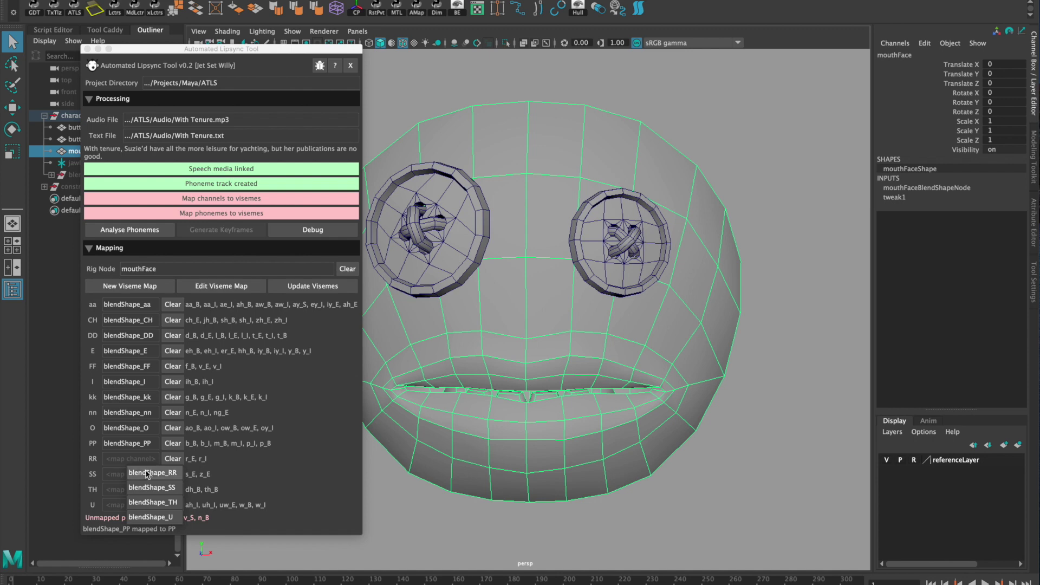
pyautogui.click(149, 475)
pyautogui.click(145, 475)
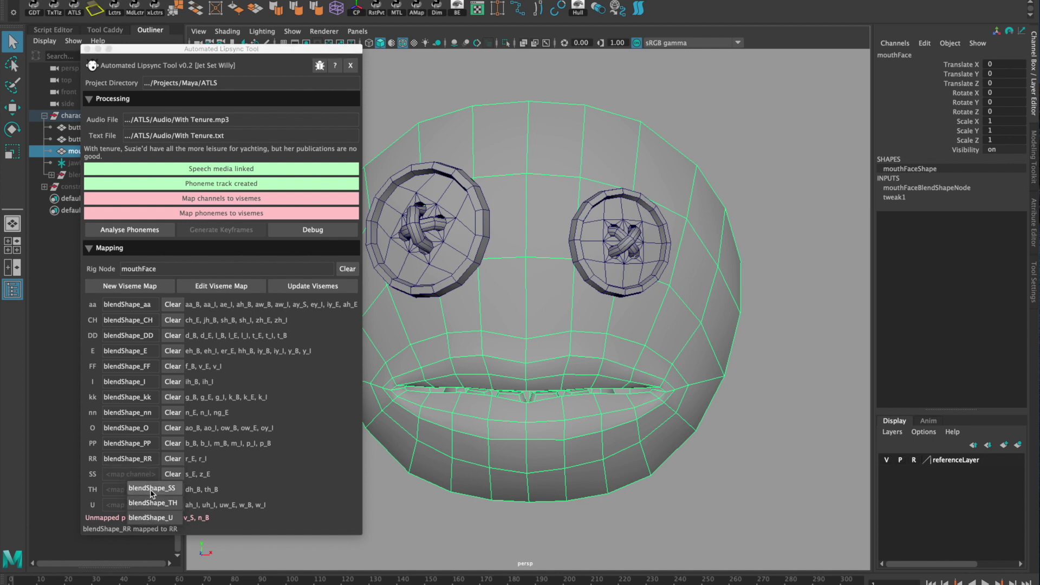
pyautogui.click(151, 490)
pyautogui.click(135, 493)
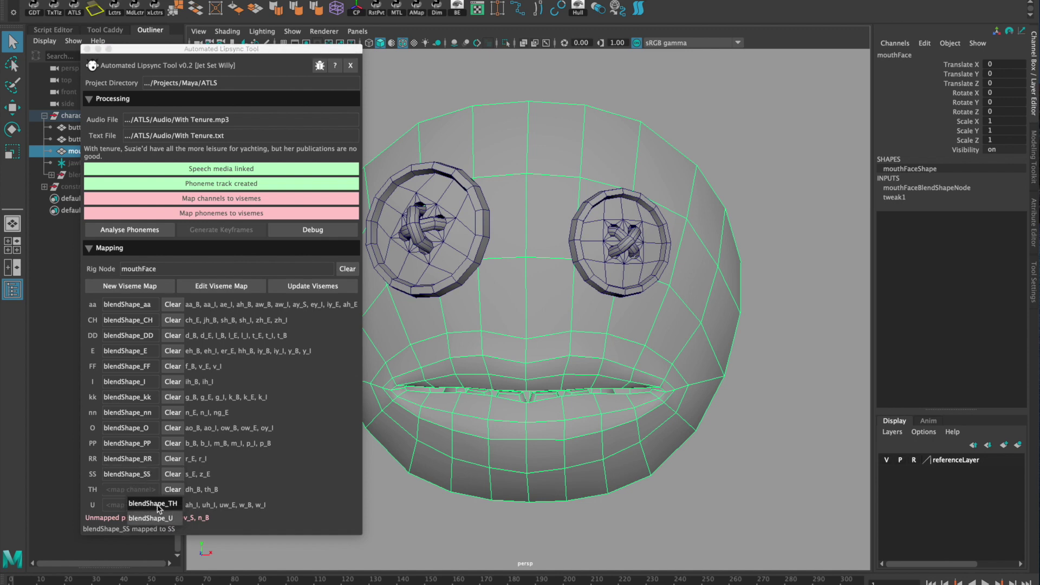
pyautogui.click(142, 505)
pyautogui.click(143, 505)
pyautogui.click(151, 519)
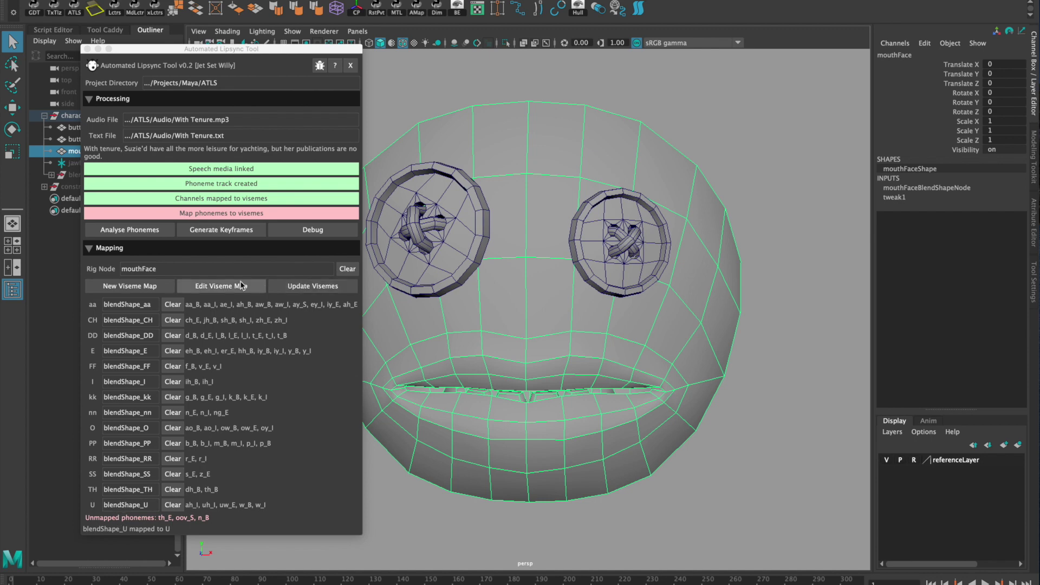
# - Select the unmapped phonemes th_E, oov_S and n_B and open the viseme map for editing
pyautogui.click(223, 292)
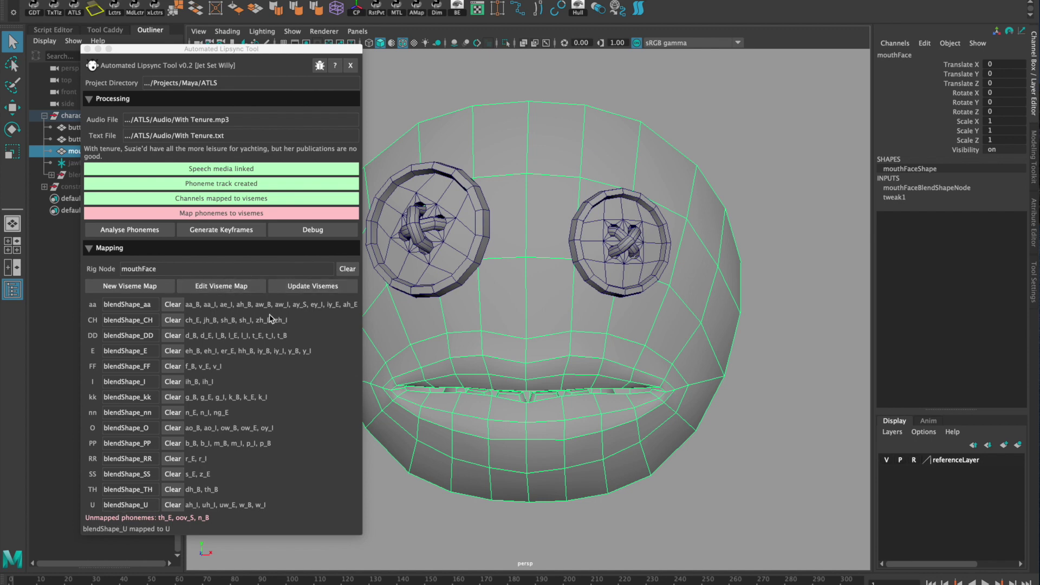
pyautogui.click(233, 289)
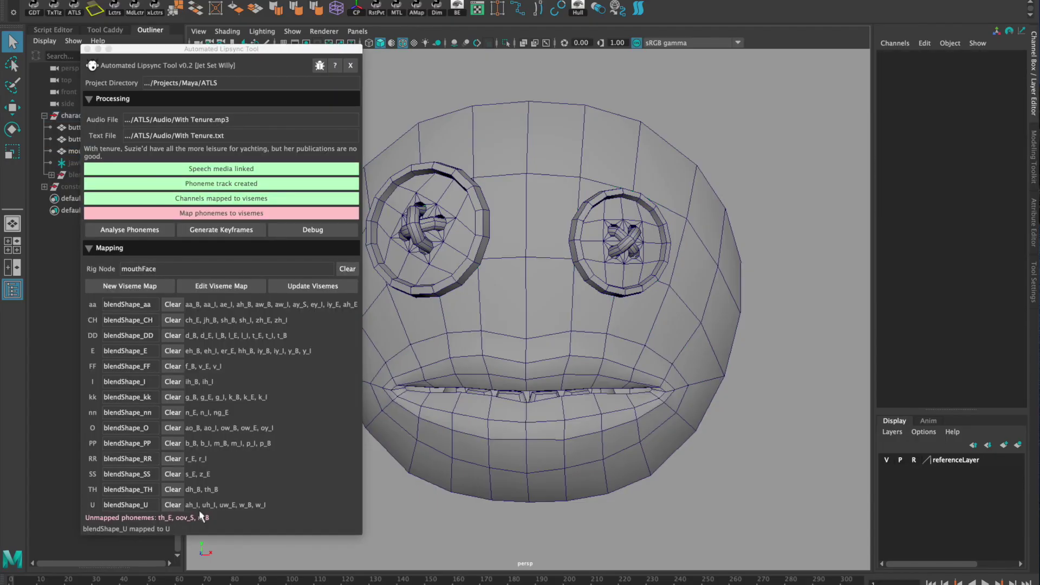
pyautogui.moveTo(210, 518); pyautogui.dragTo(163, 521)
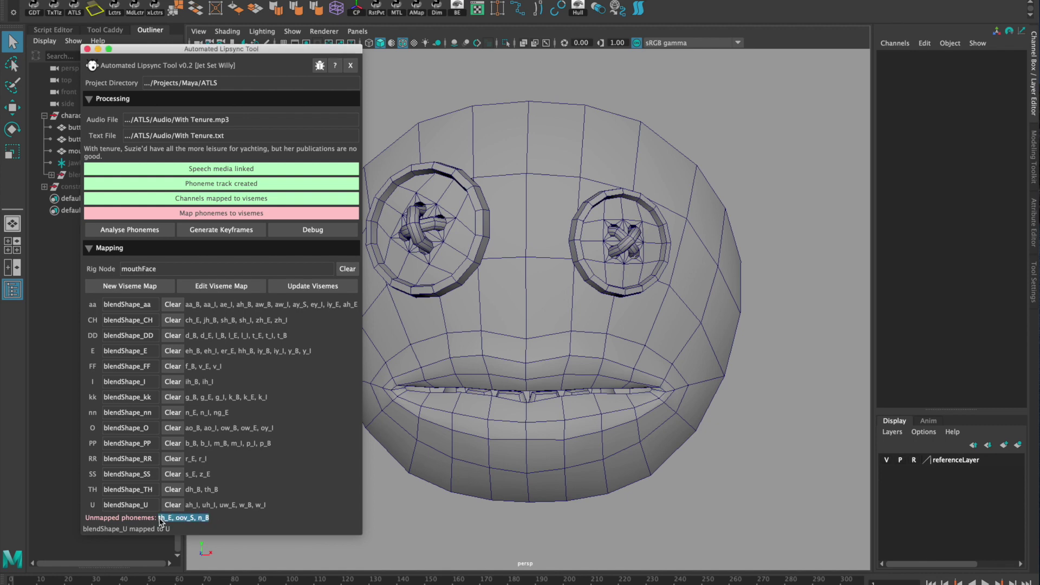
pyautogui.click(232, 285)
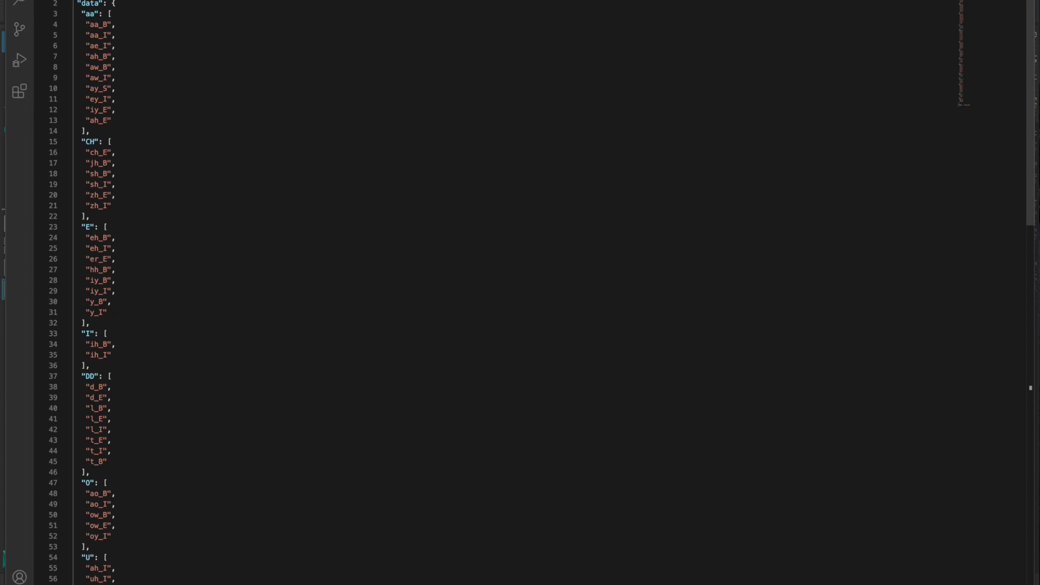
# - Add "th_E" after "th_B" in the TH viseme's phoneme array
pyautogui.press('Return')
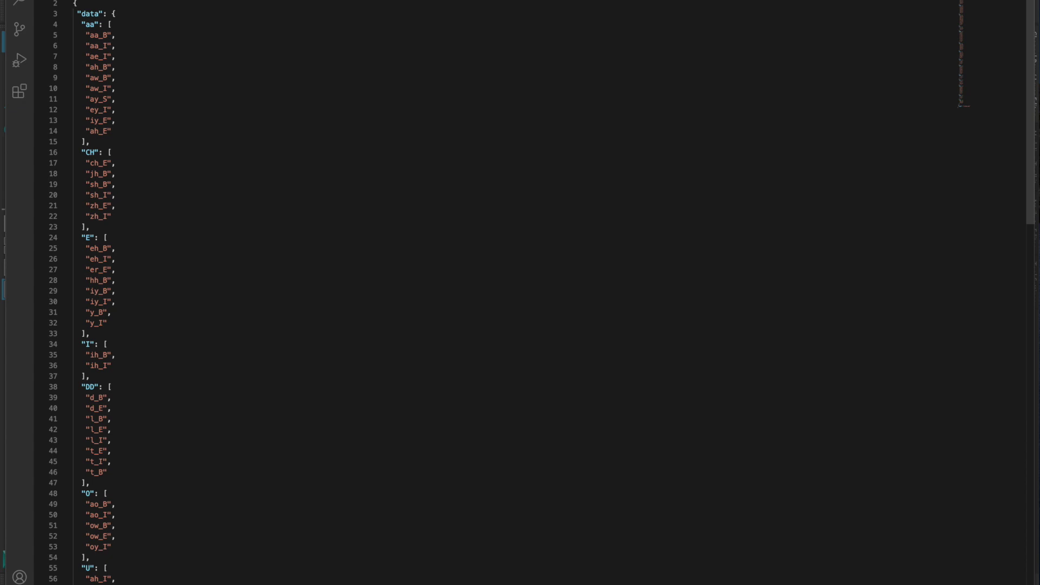
pyautogui.scroll(-15, 276, 351)
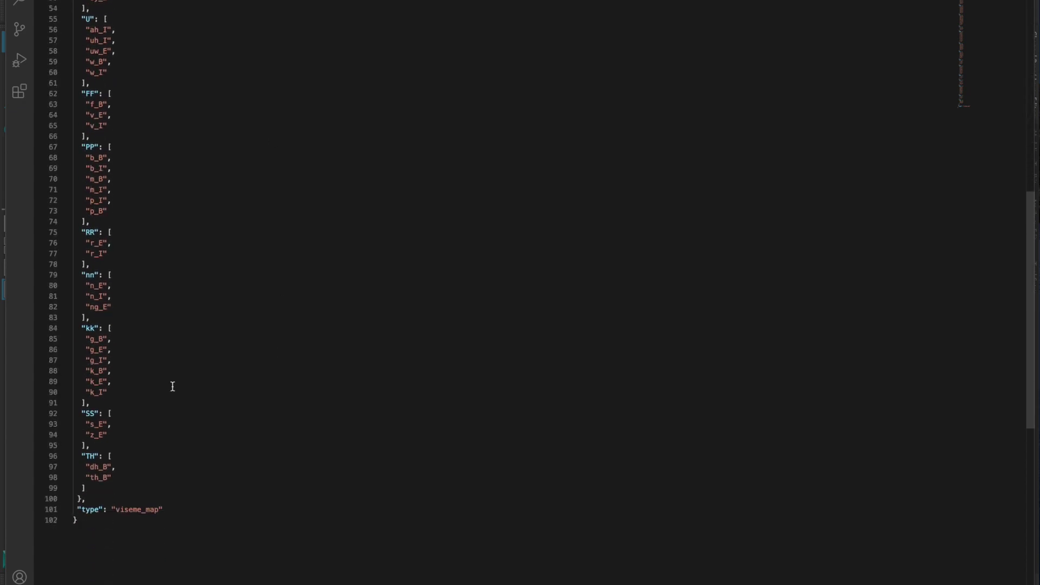
pyautogui.click(122, 477)
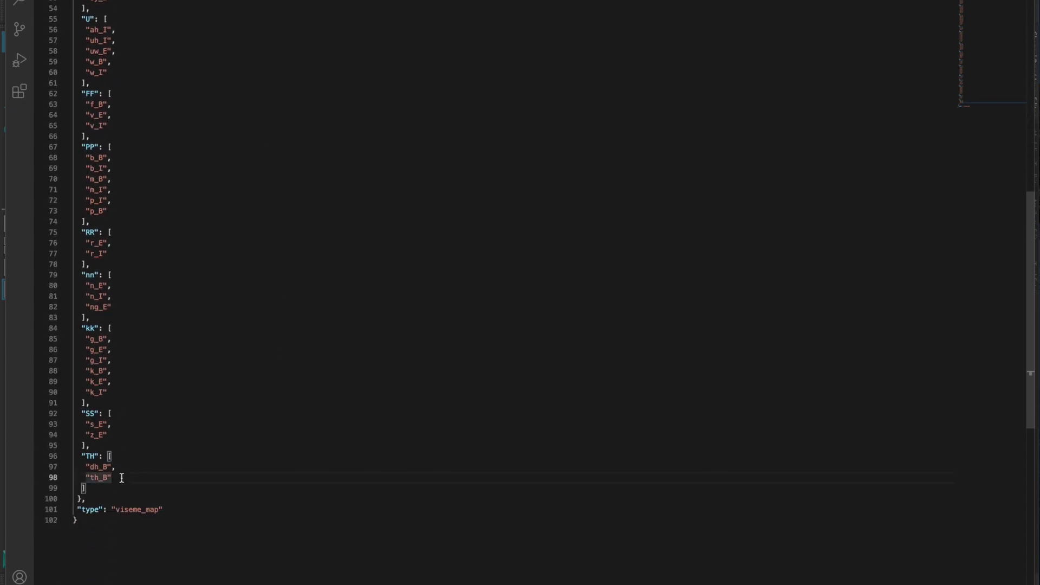
pyautogui.write(',')
pyautogui.press('Return')
pyautogui.write('"th_E')
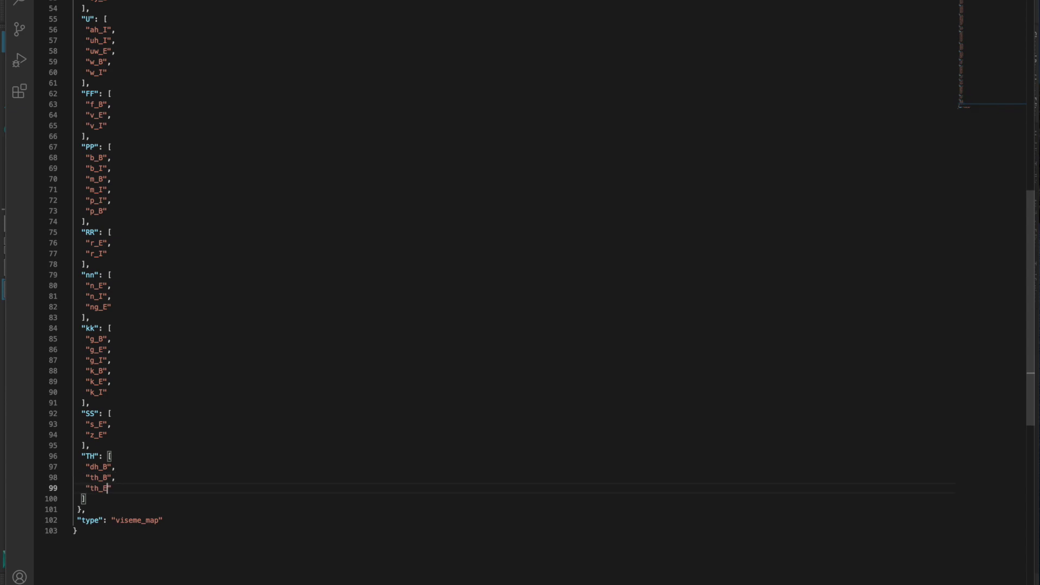
pyautogui.scroll(15, 520, 292)
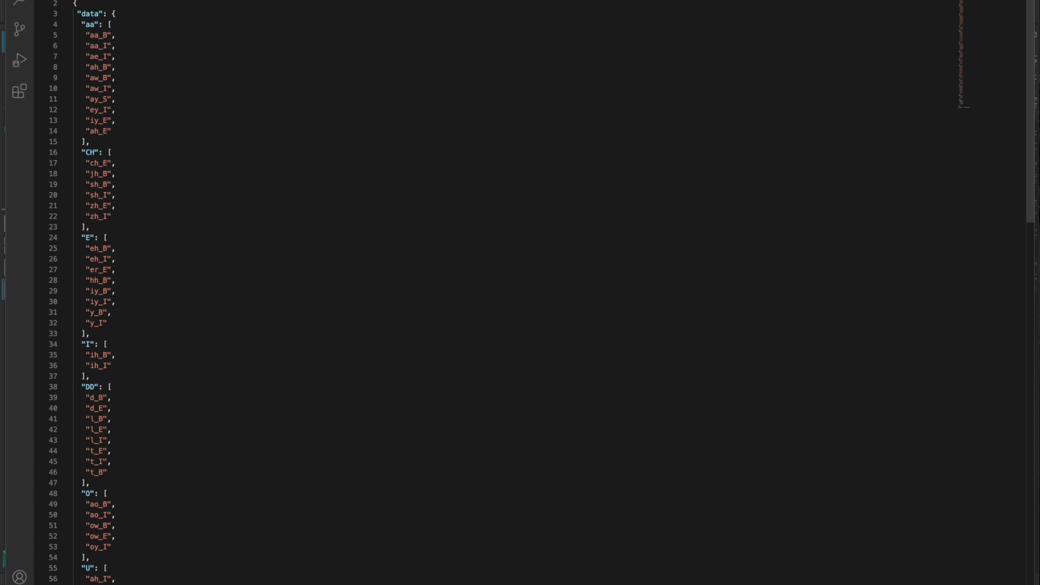
pyautogui.scroll(-20, 238, 312)
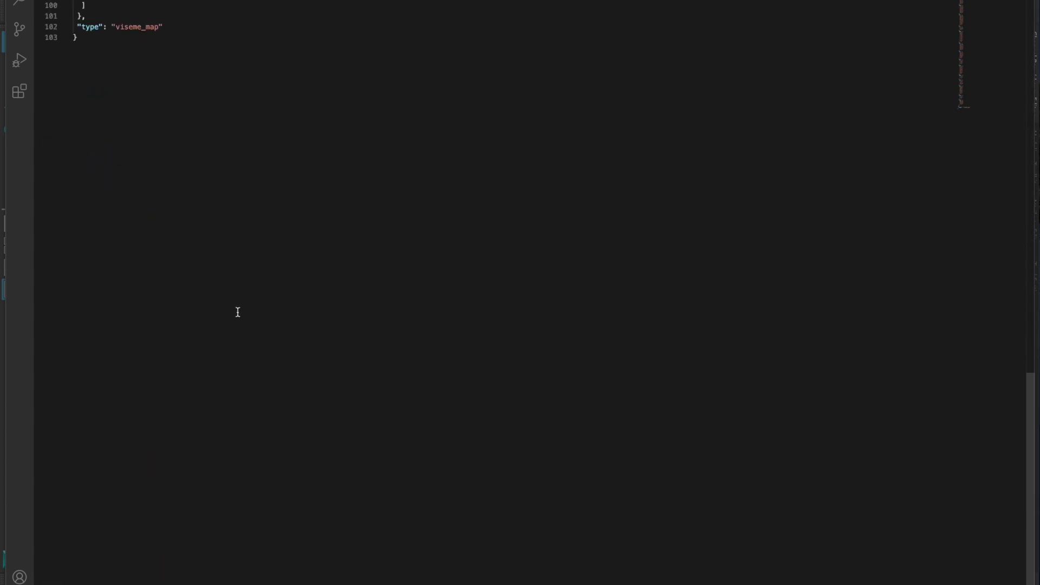
# - Add "oov_S" after "oy_I" in the O viseme's phoneme array
pyautogui.scroll(10, 237, 310)
pyautogui.scroll(17, 130, 355)
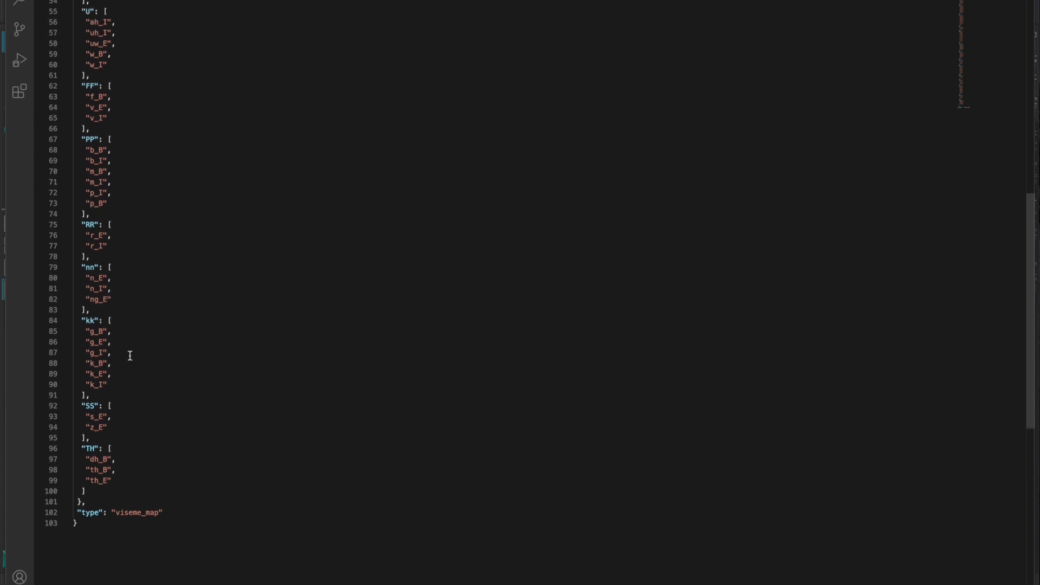
pyautogui.scroll(2, 130, 355)
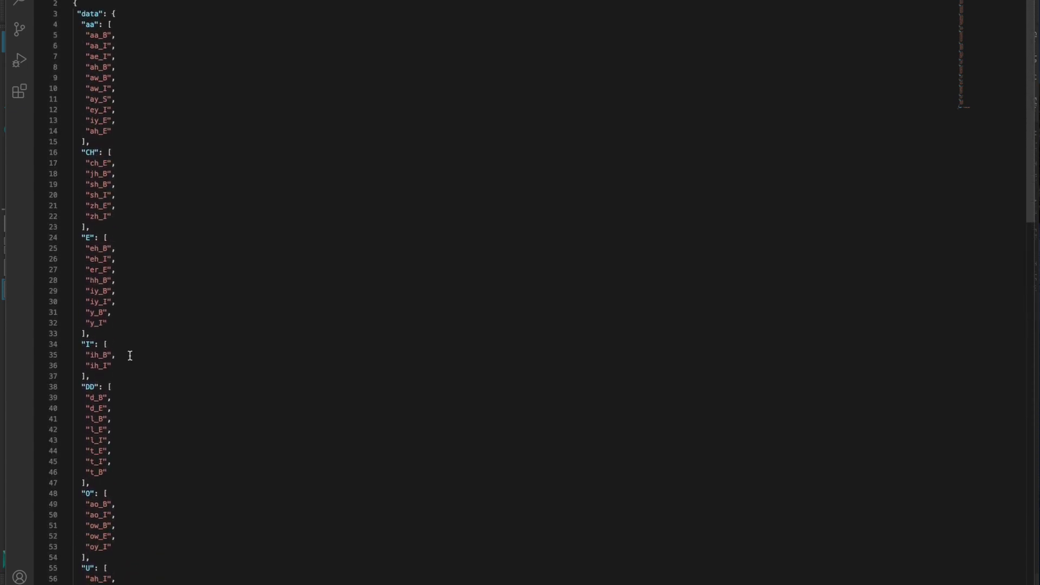
pyautogui.scroll(-4, 159, 312)
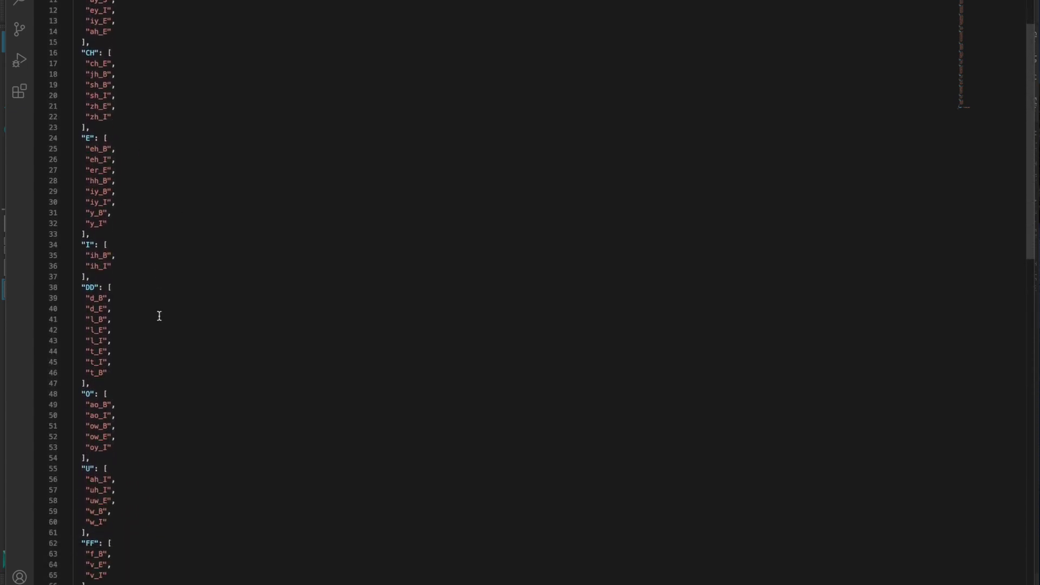
pyautogui.click(116, 428)
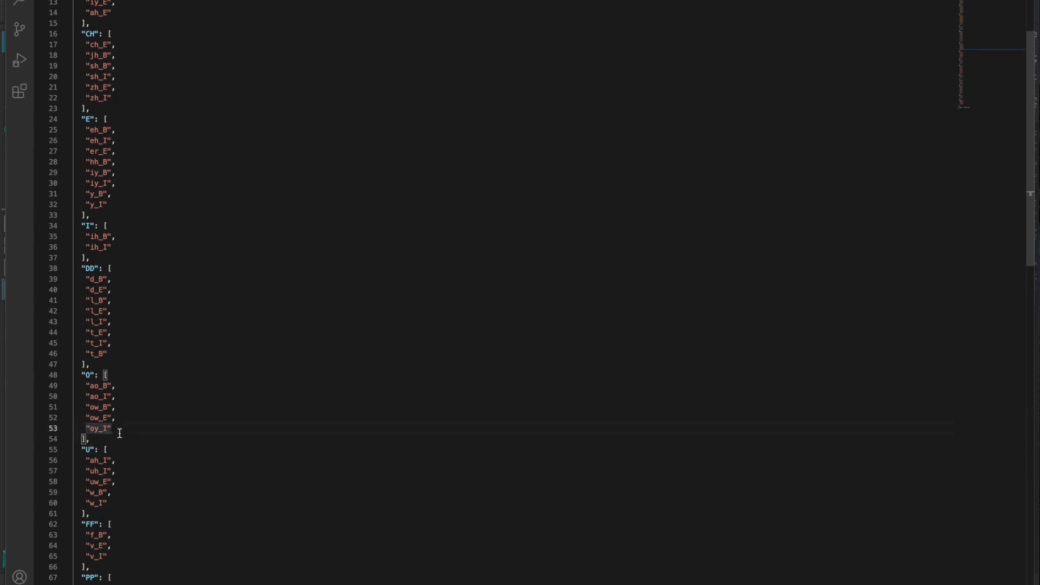
pyautogui.write(',')
pyautogui.press('Return')
pyautogui.write('"oov_S')
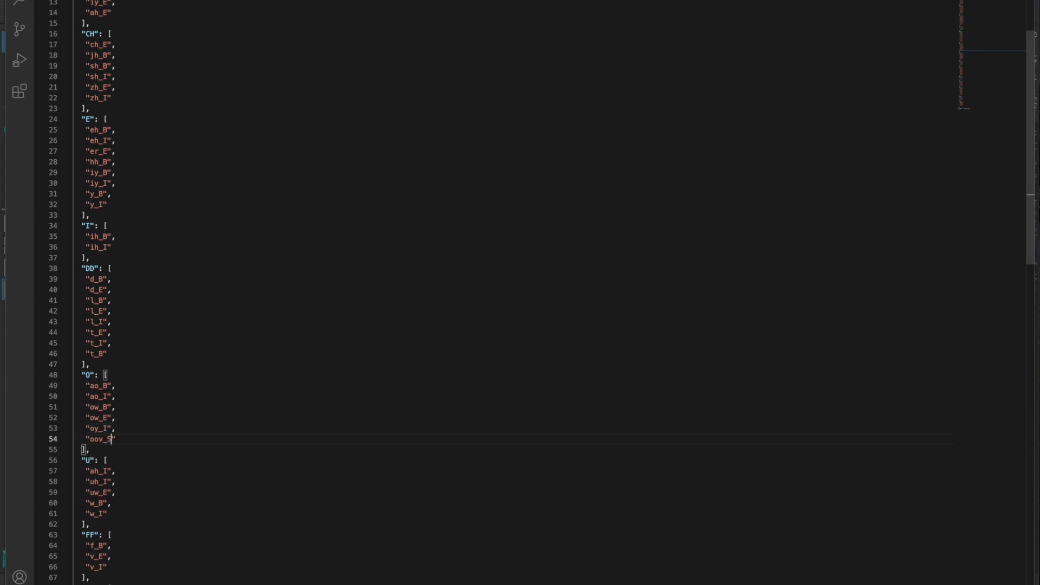
# - Add "n_B" after "ng_E" in the nn viseme's phoneme array
pyautogui.scroll(4, 78, 103)
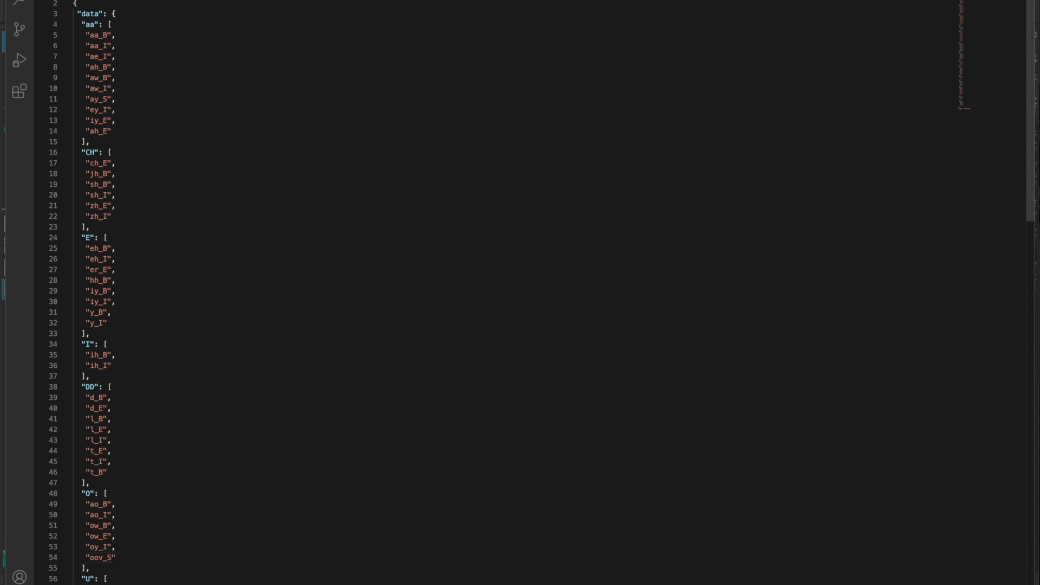
pyautogui.scroll(-12, 336, 193)
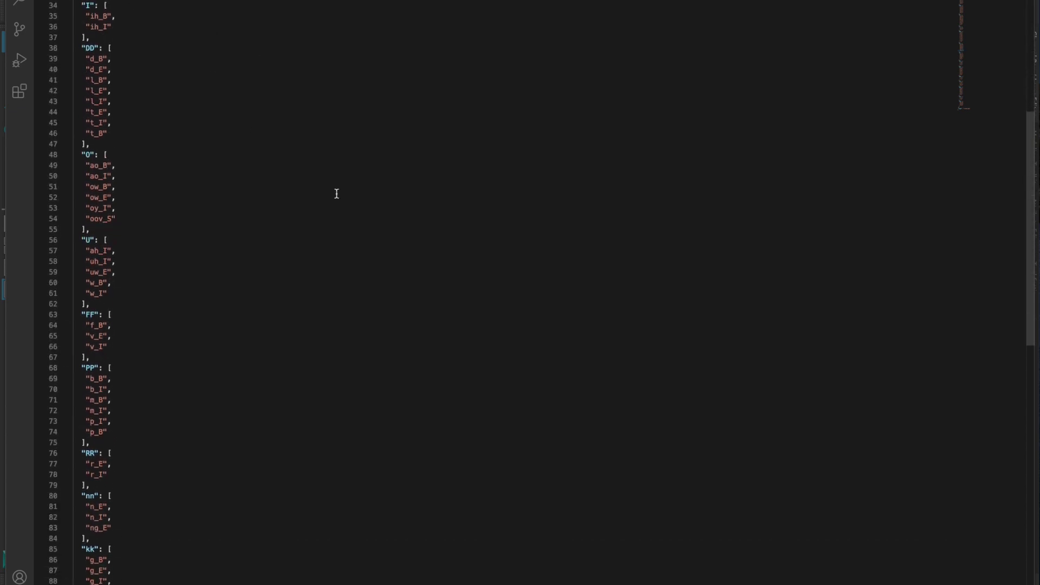
pyautogui.scroll(-3, 337, 193)
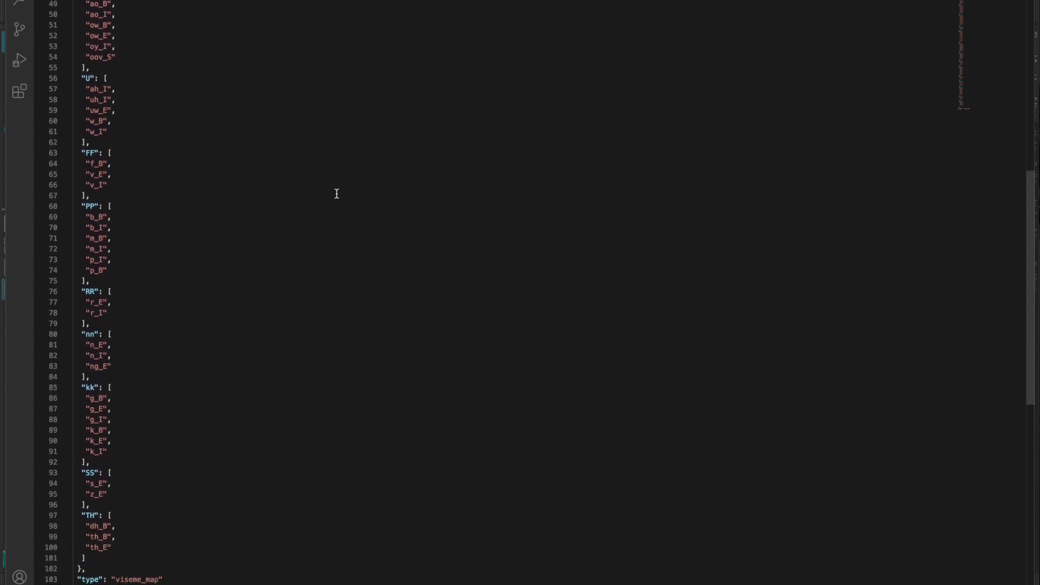
pyautogui.click(128, 366)
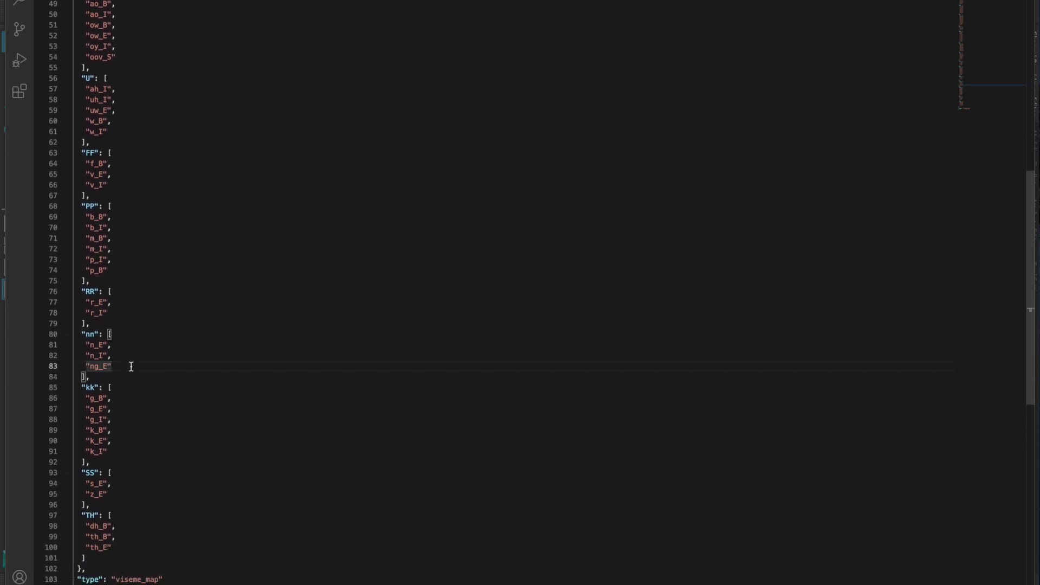
pyautogui.write(',')
pyautogui.press('Return')
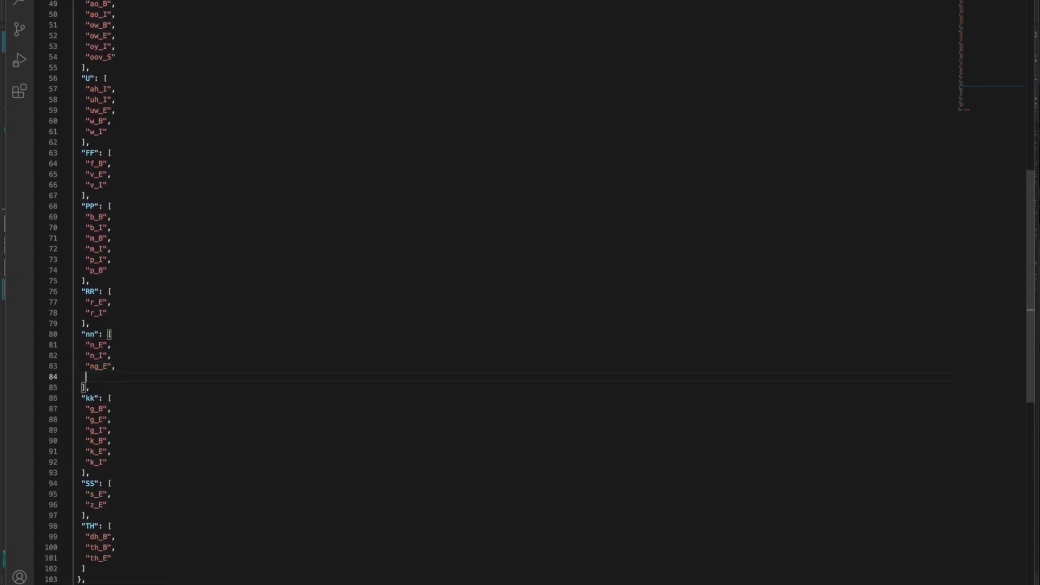
pyautogui.write('"n_B')
pyautogui.scroll(15, 487, 292)
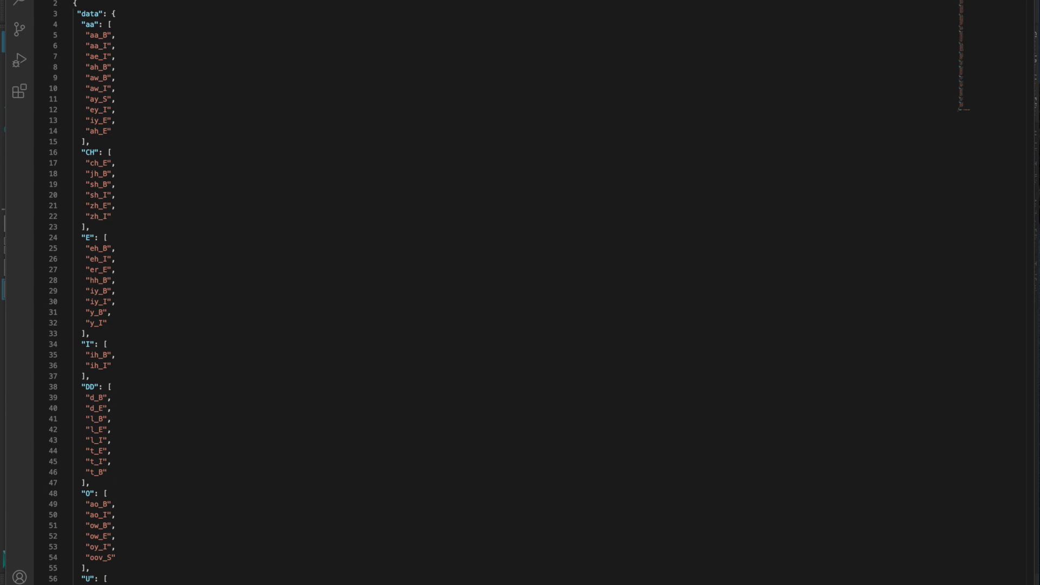
pyautogui.scroll(-1, 552, 293)
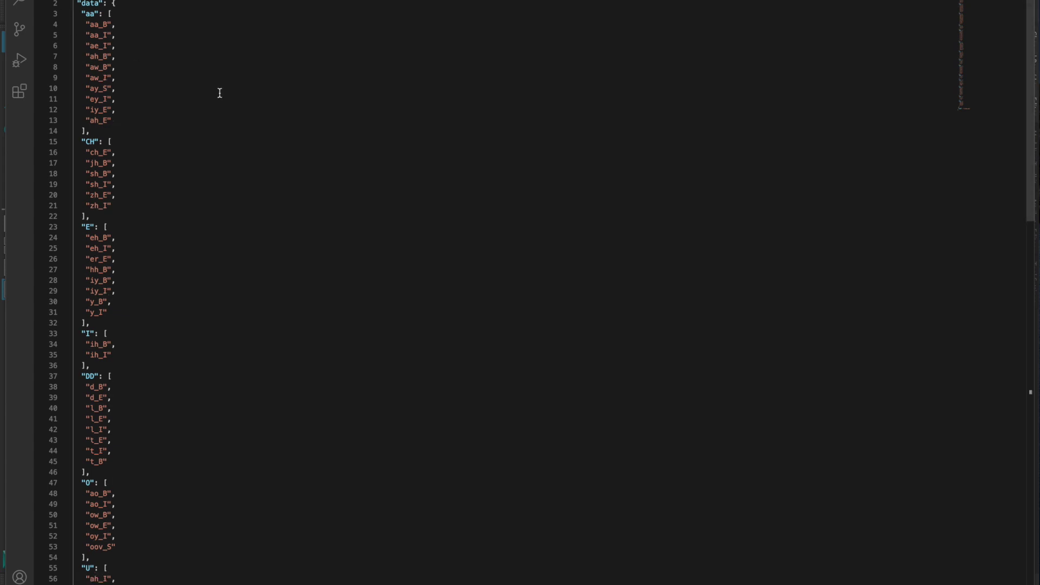
pyautogui.click(426, 192)
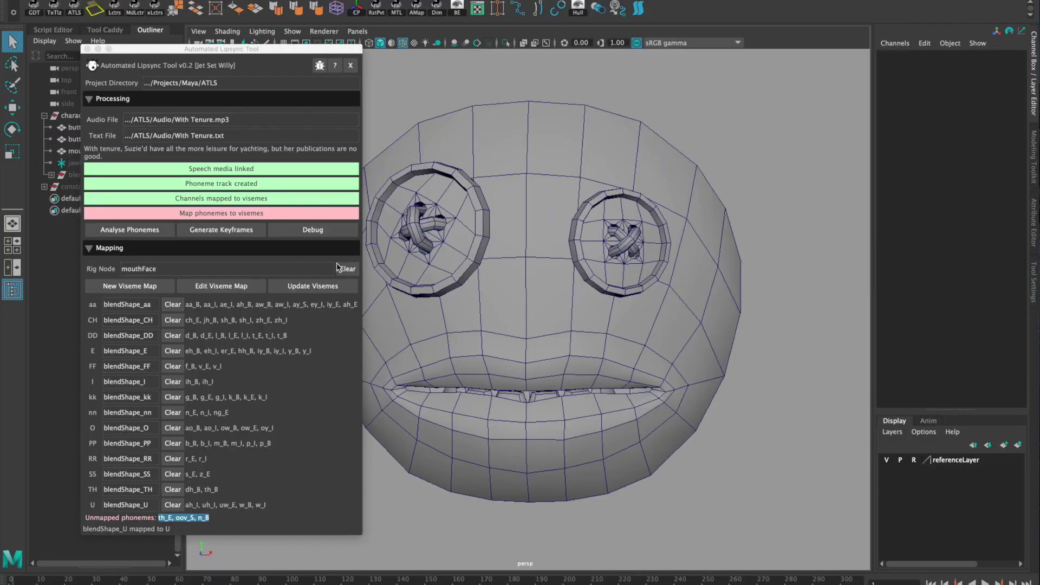
# - Update the visemes so th_E, oov_S and n_B join the TH, O and nn lists, then generate lip-sync keyframes
pyautogui.click(317, 288)
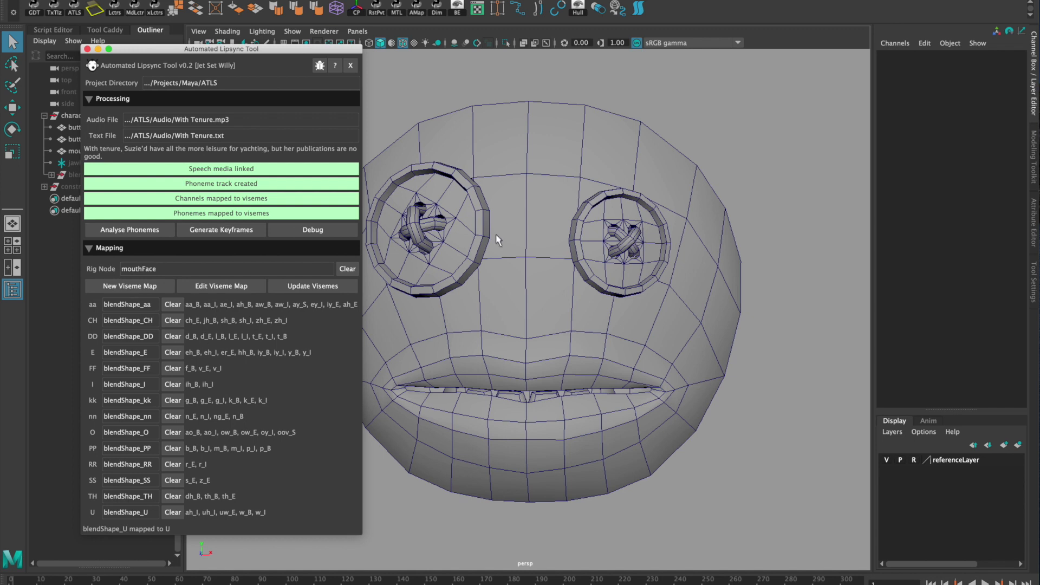
pyautogui.click(213, 228)
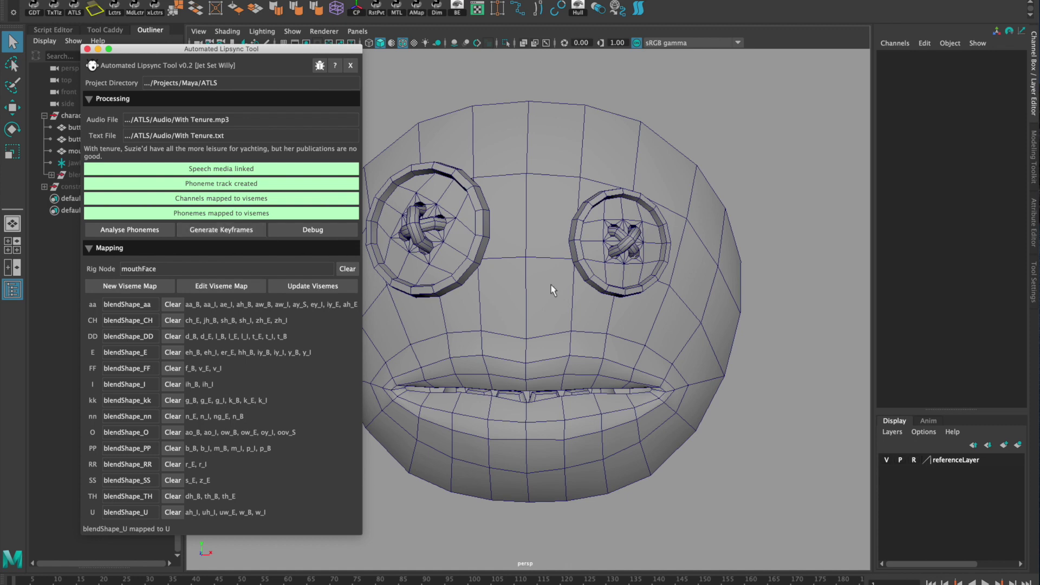
# - Check the keyed mouthFaceBlendShapeNode channels on mouthFace and play back the lip-sync animation
pyautogui.click(541, 312)
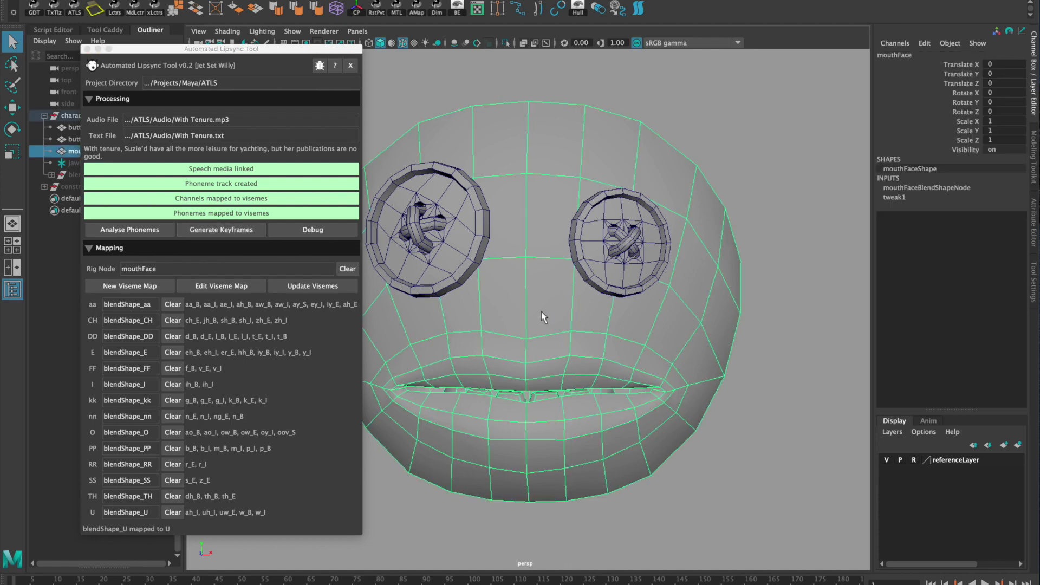
pyautogui.click(941, 188)
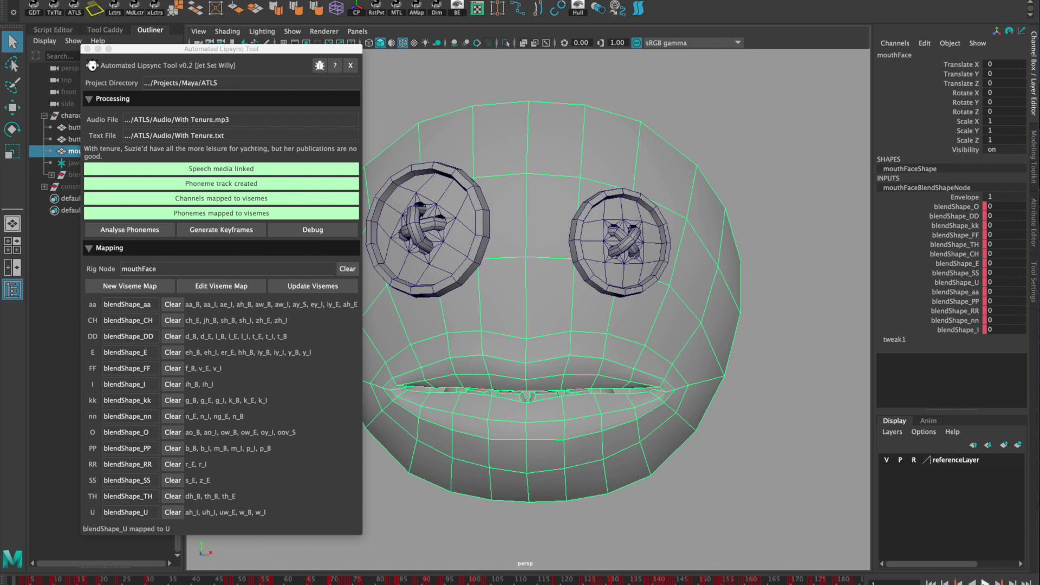
pyautogui.moveTo(201, 48); pyautogui.dragTo(148, 51)
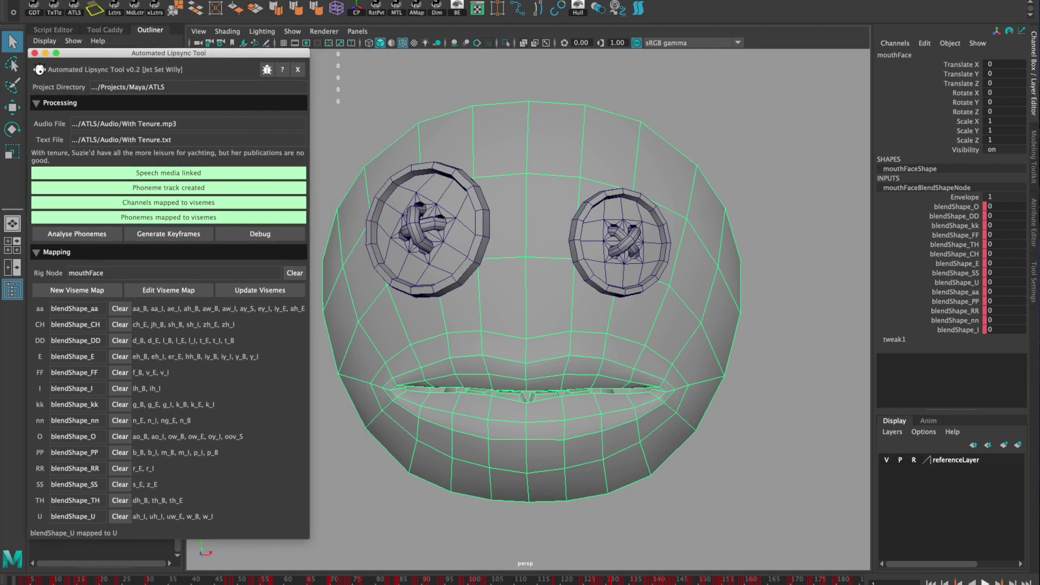
pyautogui.hotkey('alt', 'v')
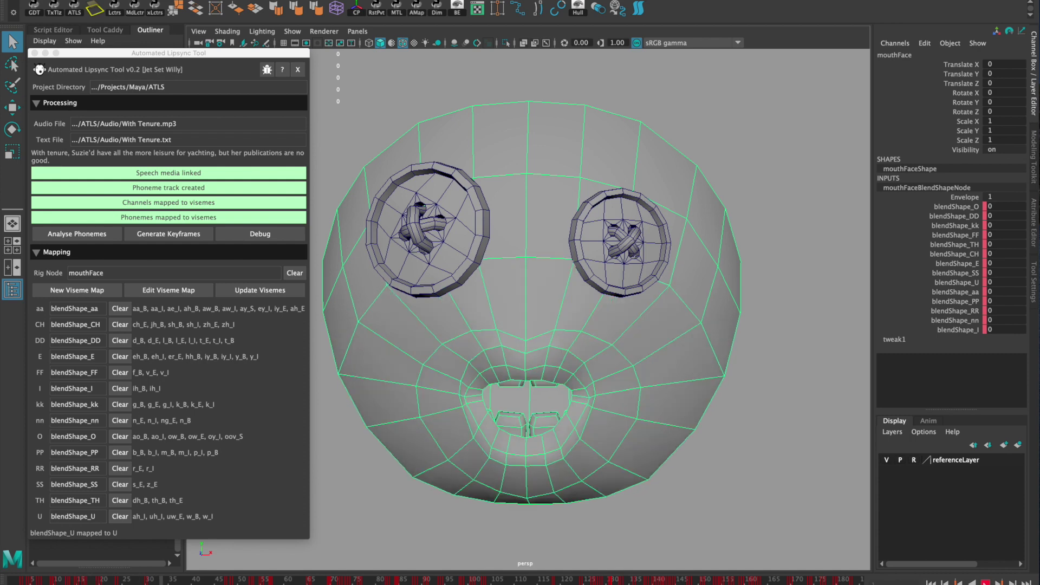